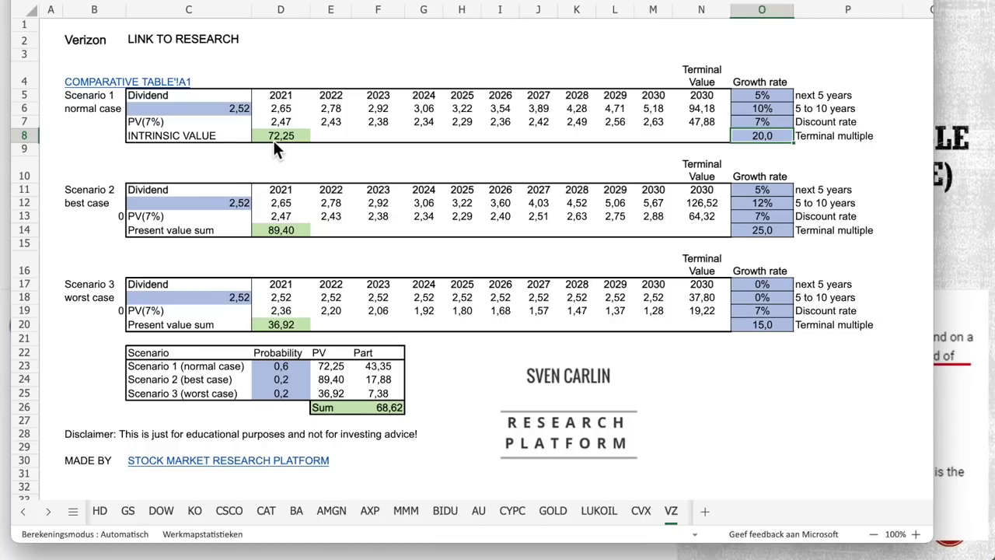
Set Verizon's Scenario 1 discount rate to 6%
{"action": "left_click", "coordinate": [765, 122]}
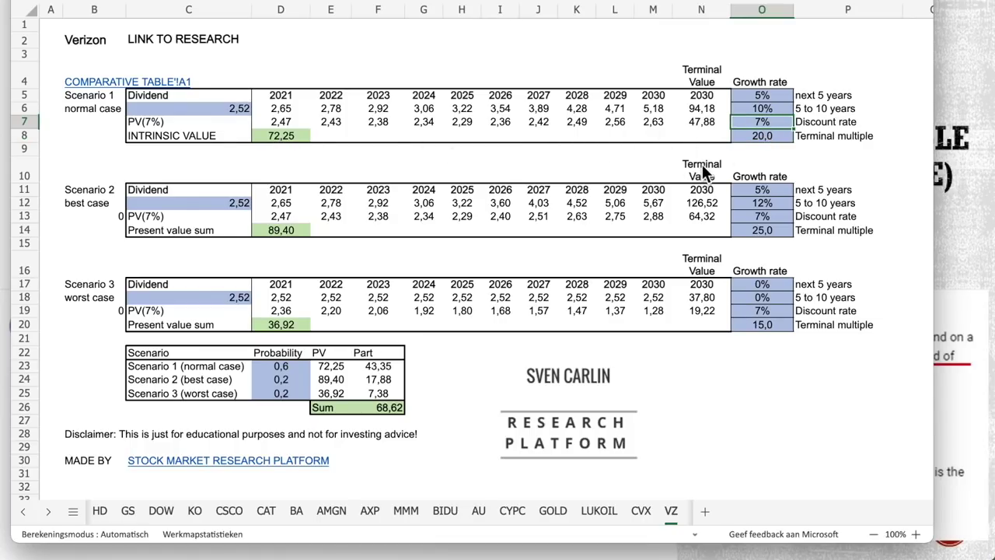
{"action": "type", "text": "2"}
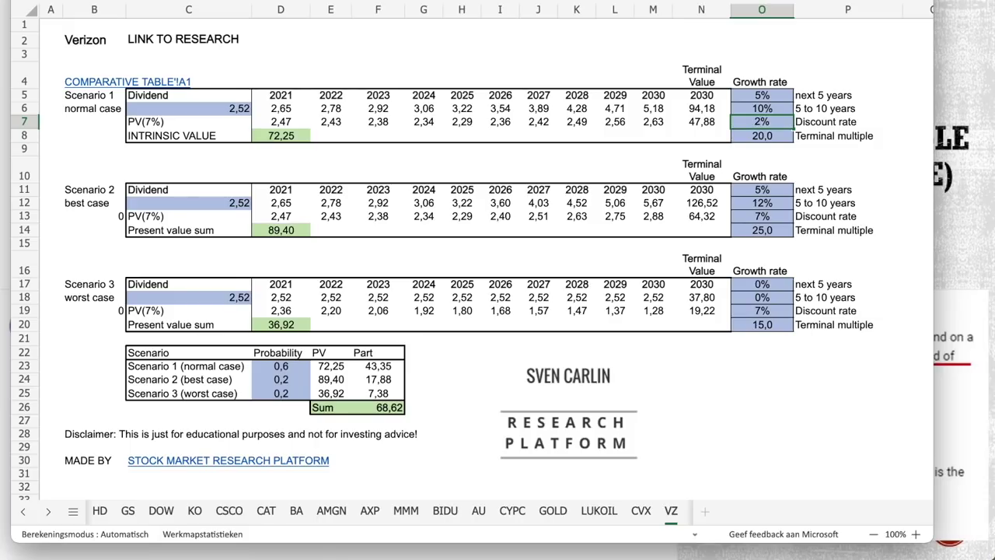
{"action": "key", "text": "BackSpace"}
{"action": "type", "text": "6"}
{"action": "key", "text": "Return"}
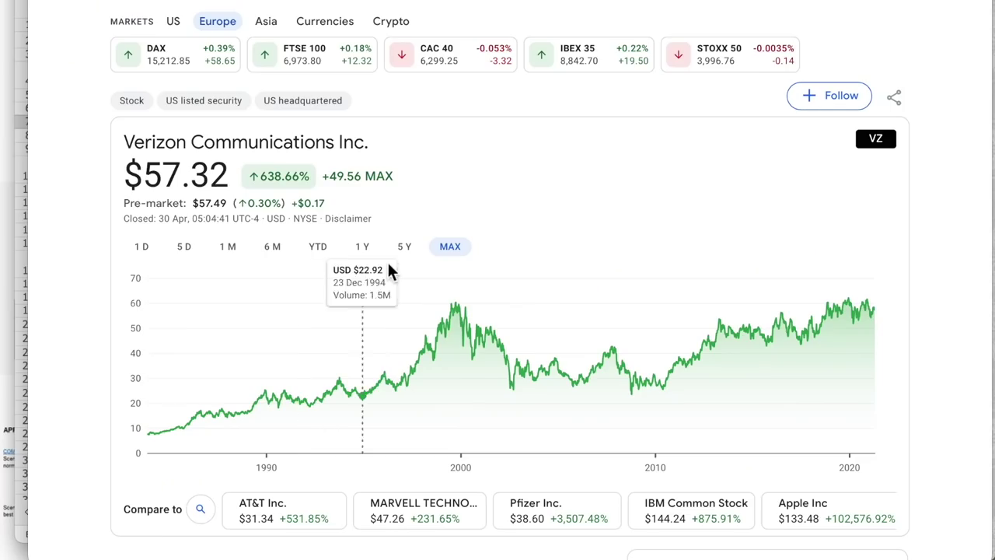
Check Verizon's key stats on its Google Finance page and return to the Excel valuation workbook
{"action": "scroll", "coordinate": [404, 264], "scroll_direction": "down", "scroll_amount": 4}
{"action": "scroll", "coordinate": [422, 268], "scroll_direction": "down", "scroll_amount": 3}
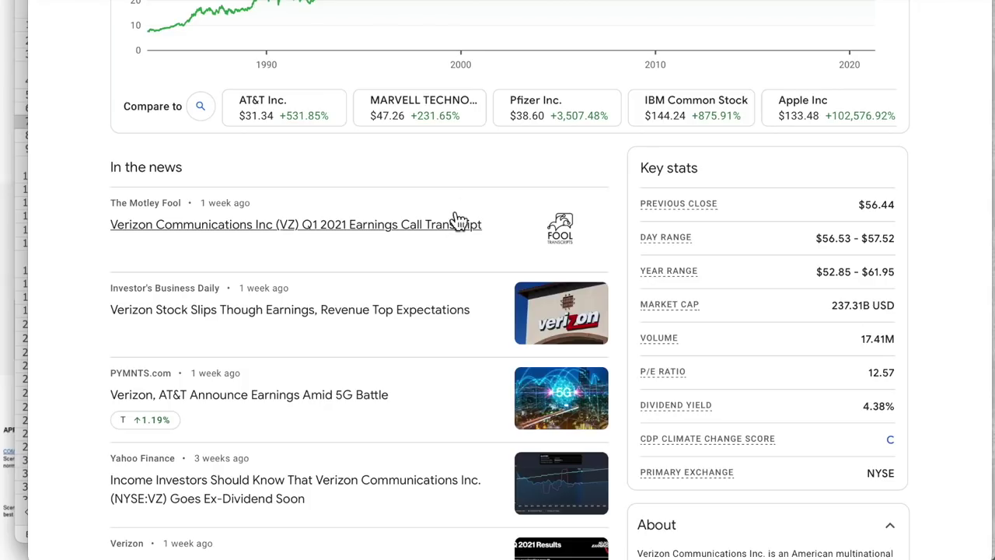
{"action": "key", "text": "alt+Tab"}
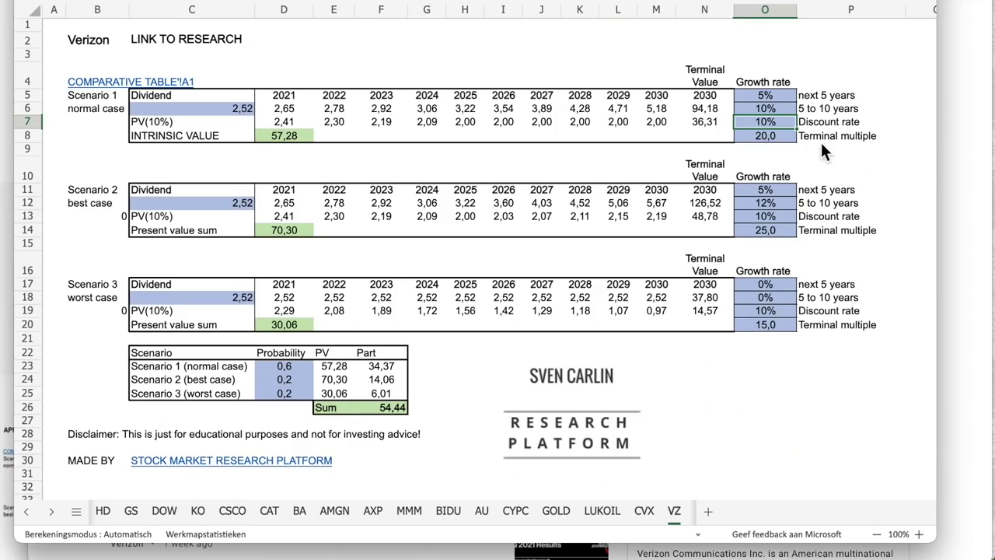
Review Verizon's Scenario 1 and 2 multiples, set the Scenario 1 terminal multiple to 25, and select its intrinsic value
{"action": "left_click", "coordinate": [765, 138]}
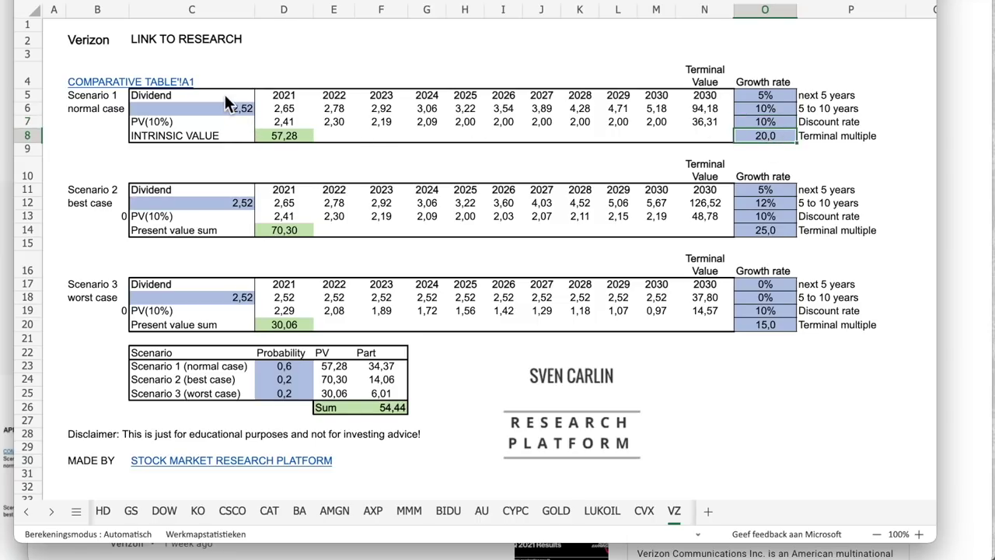
{"action": "left_click", "coordinate": [153, 95]}
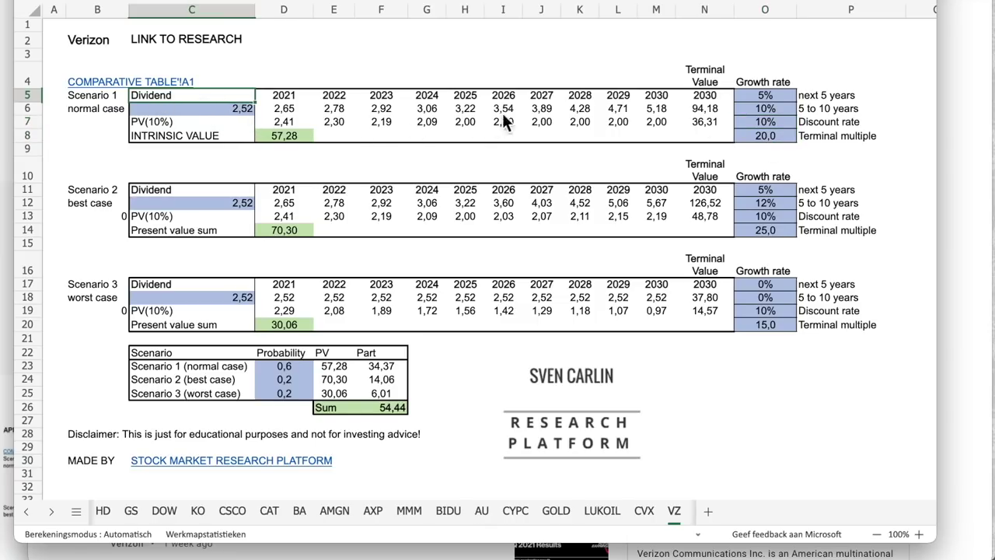
{"action": "left_click", "coordinate": [658, 110]}
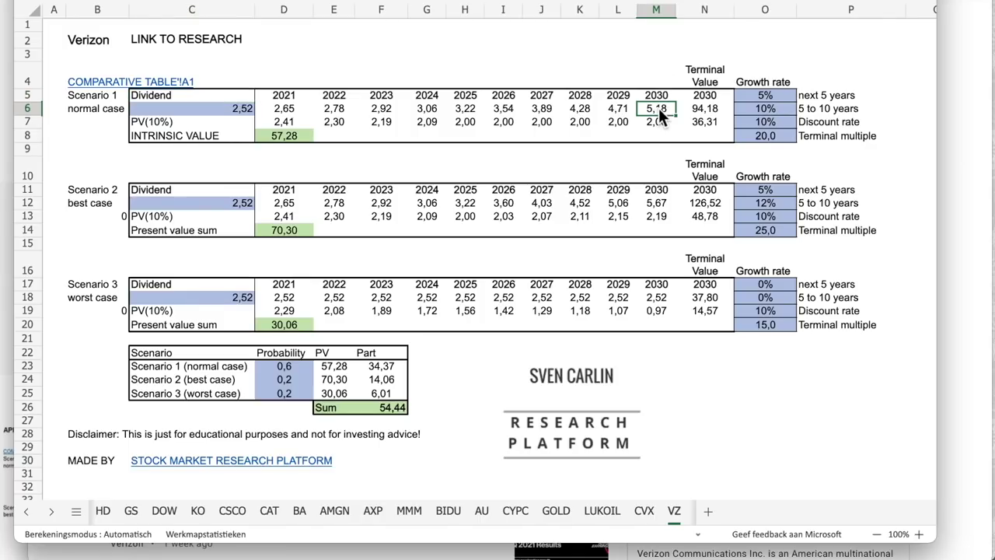
{"action": "left_click", "coordinate": [762, 140]}
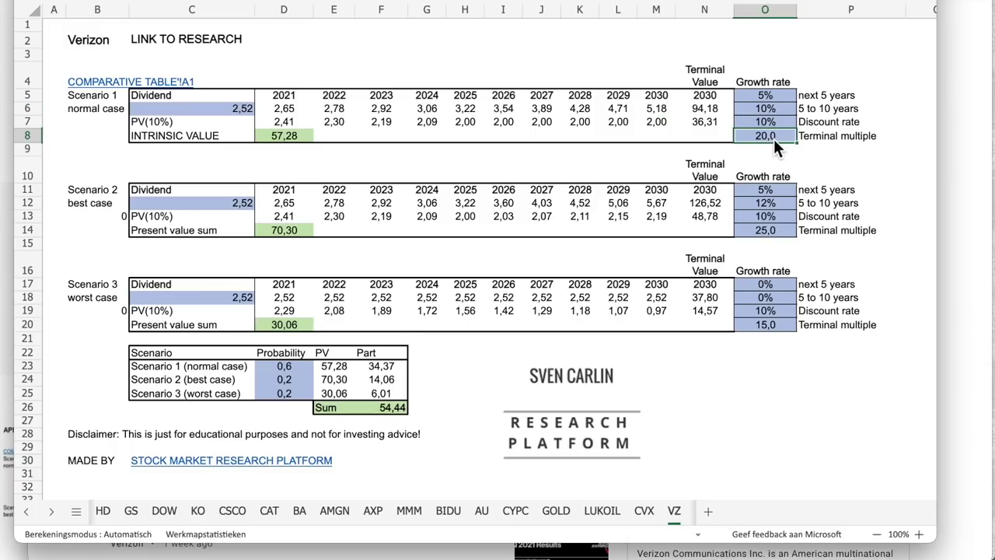
{"action": "left_click", "coordinate": [779, 231]}
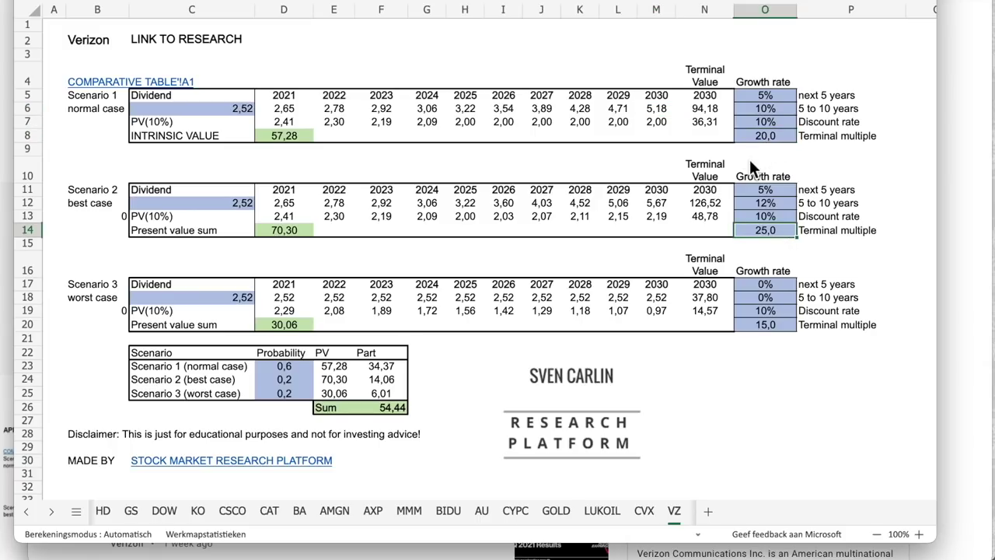
{"action": "left_click", "coordinate": [762, 137]}
{"action": "type", "text": "25"}
{"action": "key", "text": "Return"}
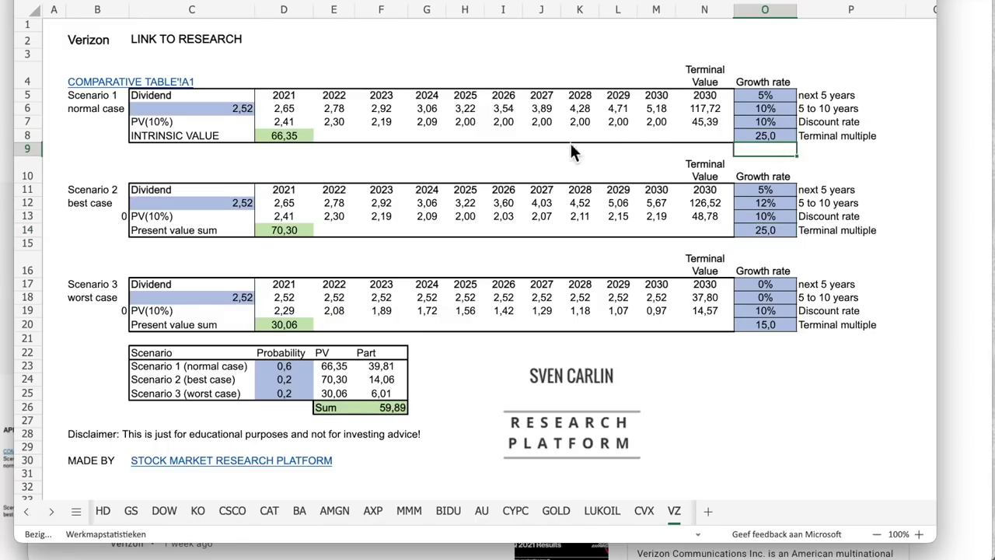
{"action": "left_click", "coordinate": [284, 139]}
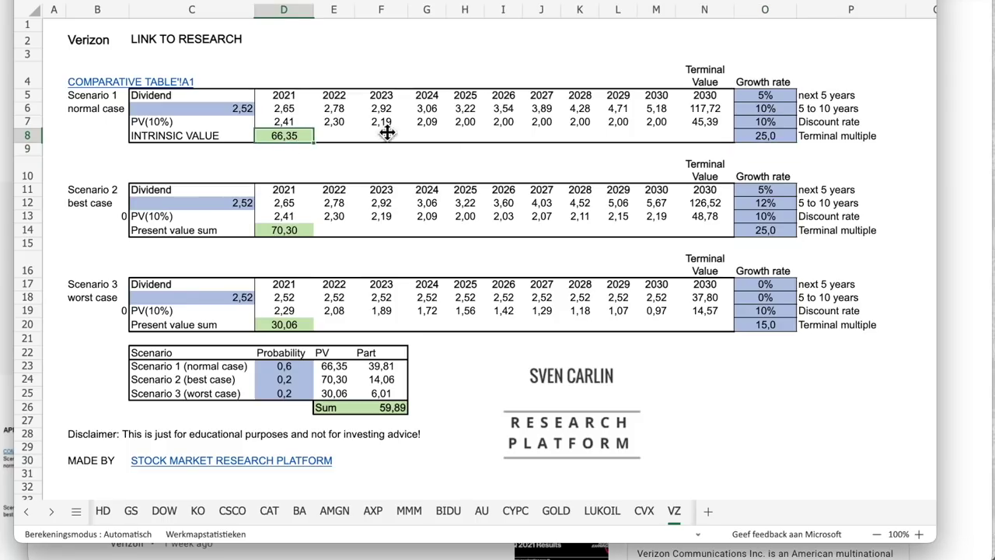
Set Verizon's Scenario 1 terminal multiple back to 20
{"action": "left_click", "coordinate": [774, 142]}
{"action": "type", "text": "20"}
{"action": "key", "text": "Return"}
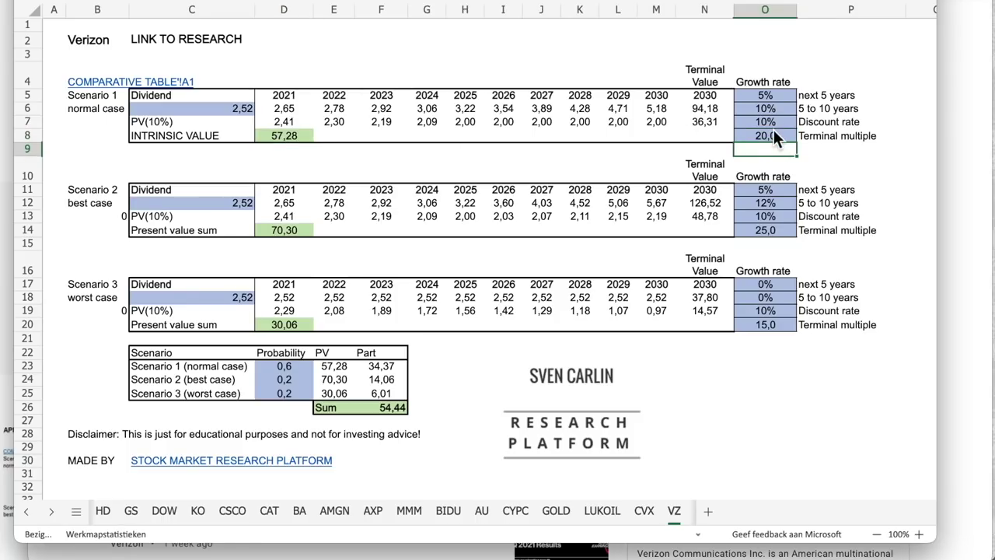
Set Verizon's Scenario 1 terminal multiple to 12 and follow the link to the comparative table
{"action": "left_click", "coordinate": [771, 135]}
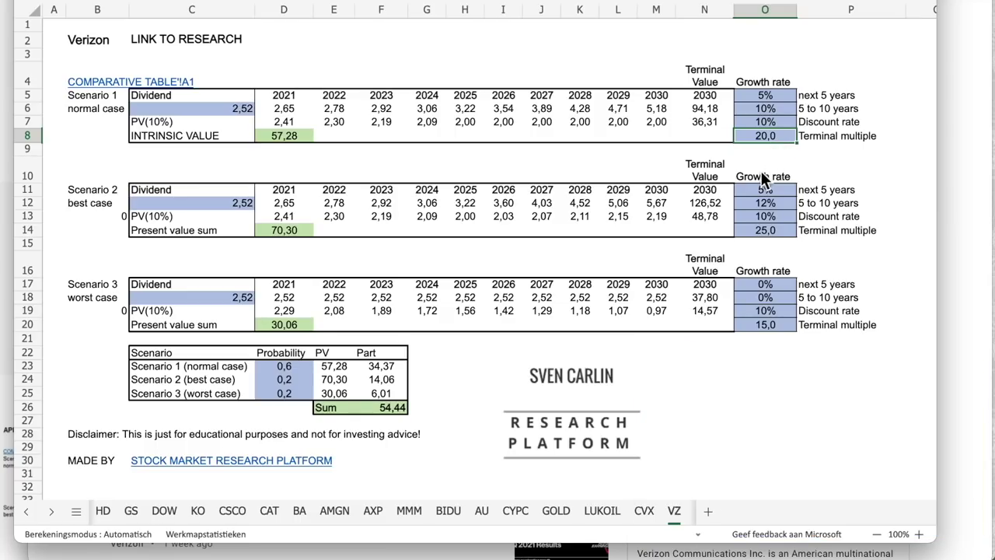
{"action": "type", "text": "12"}
{"action": "key", "text": "Return"}
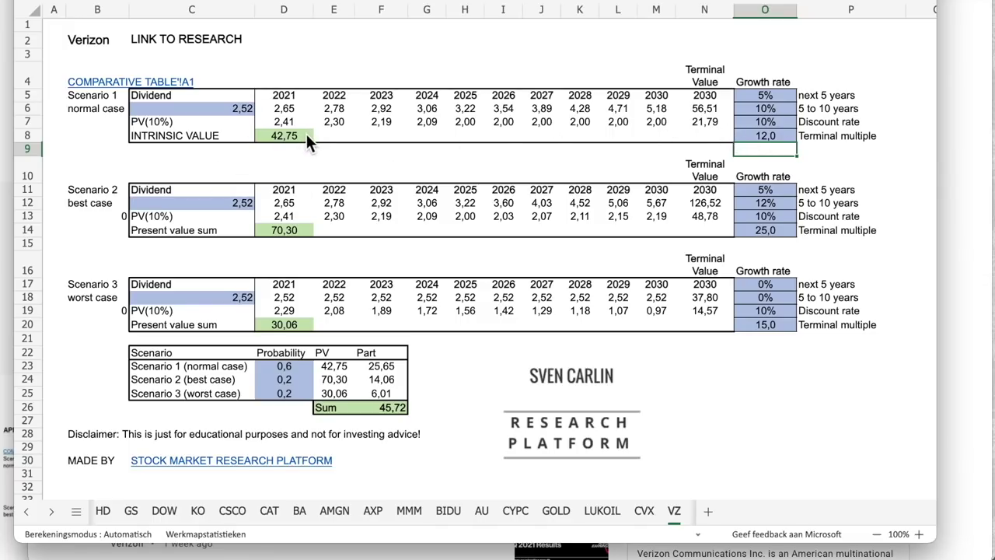
{"action": "left_click", "coordinate": [131, 87]}
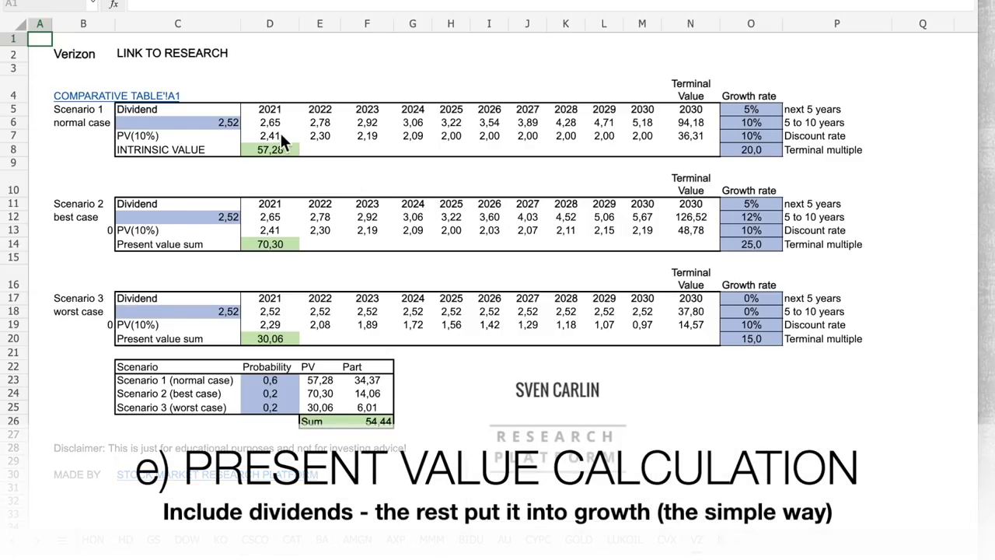
Examine the yearly dividend and present value formulas in Verizon's Scenario 1
{"action": "left_click", "coordinate": [153, 112]}
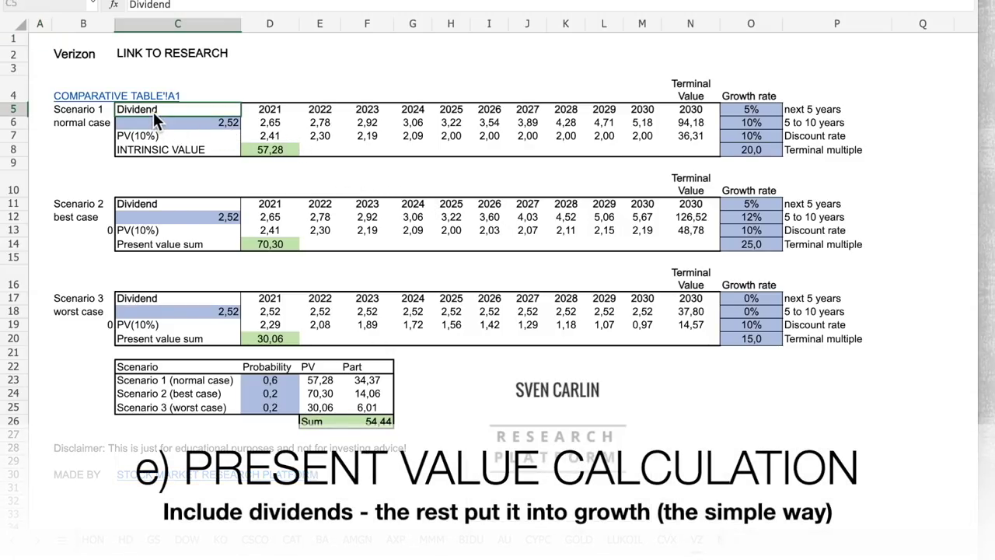
{"action": "left_click", "coordinate": [275, 136]}
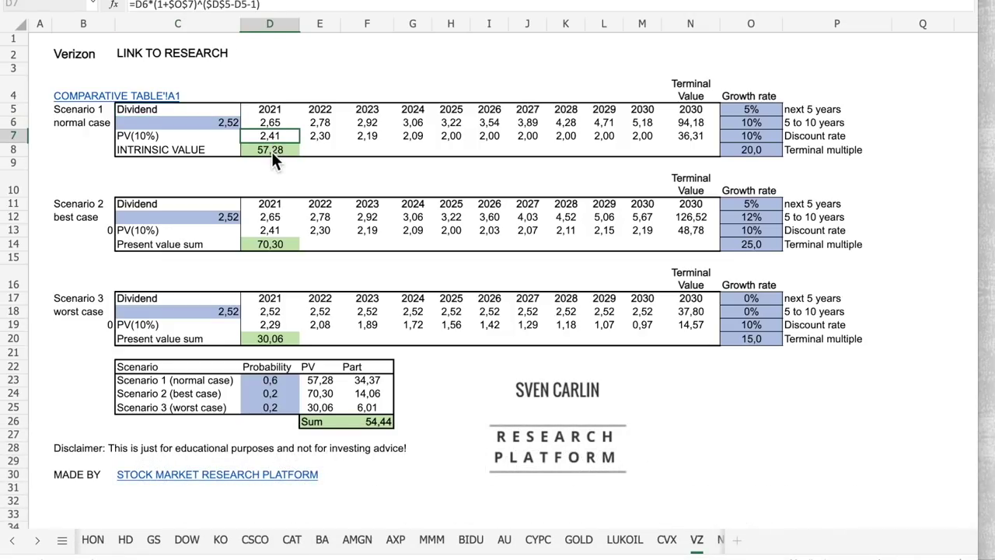
{"action": "key", "text": "Right"}
{"action": "key", "text": "Left"}
{"action": "key", "text": "Right"}
{"action": "key", "text": "Right"}
{"action": "key", "text": "Up"}
{"action": "key", "text": "Right"}
{"action": "key", "text": "Right"}
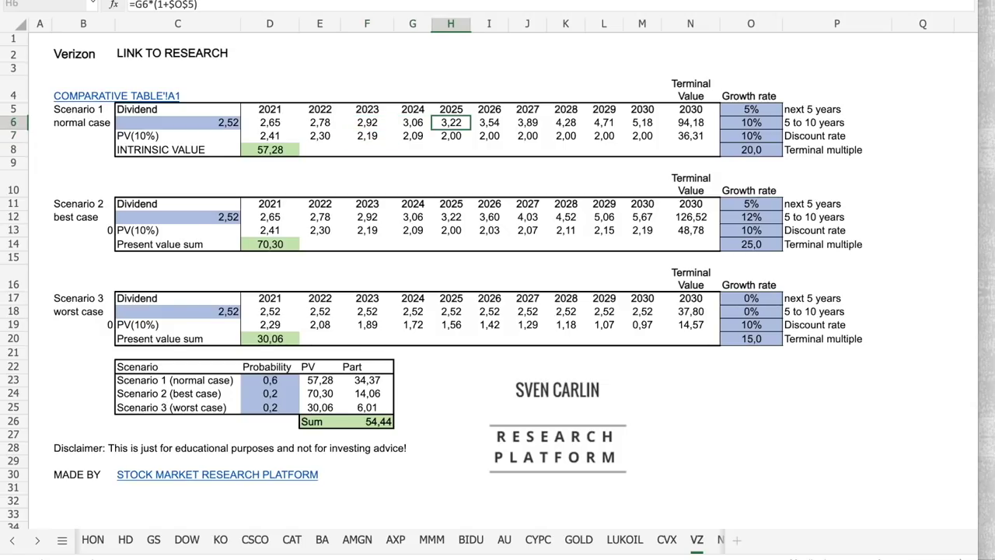
{"action": "key", "text": "Right"}
{"action": "key", "text": "Down"}
{"action": "key", "text": "Left"}
{"action": "key", "text": "Left"}
{"action": "key", "text": "Left"}
{"action": "key", "text": "Left"}
{"action": "key", "text": "Left"}
{"action": "key", "text": "Right"}
{"action": "key", "text": "Right"}
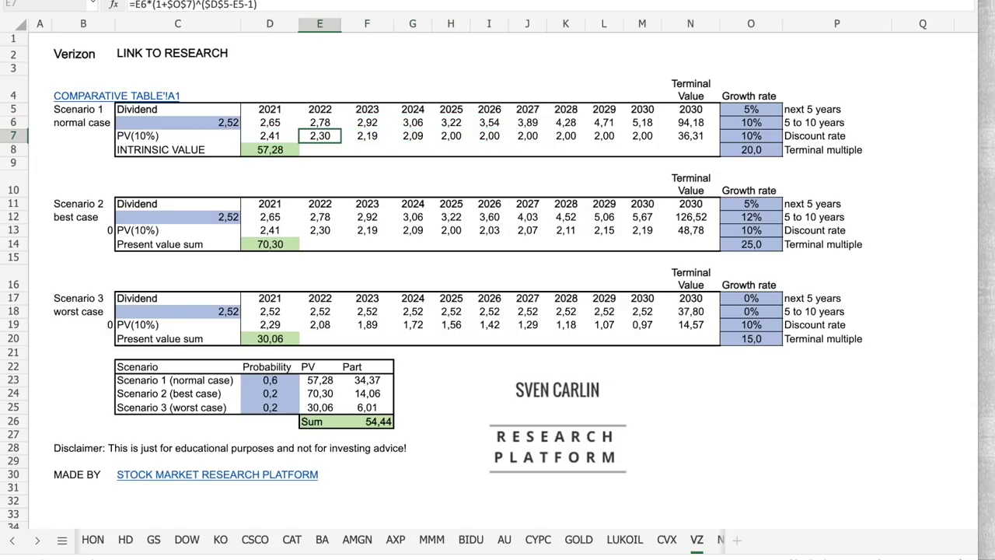
Inspect Verizon's Scenario 1 present values for 2021 to 2030 together with the terminal value and the intrinsic value formula
{"action": "left_click_drag", "start_coordinate": [275, 137], "coordinate": [643, 138]}
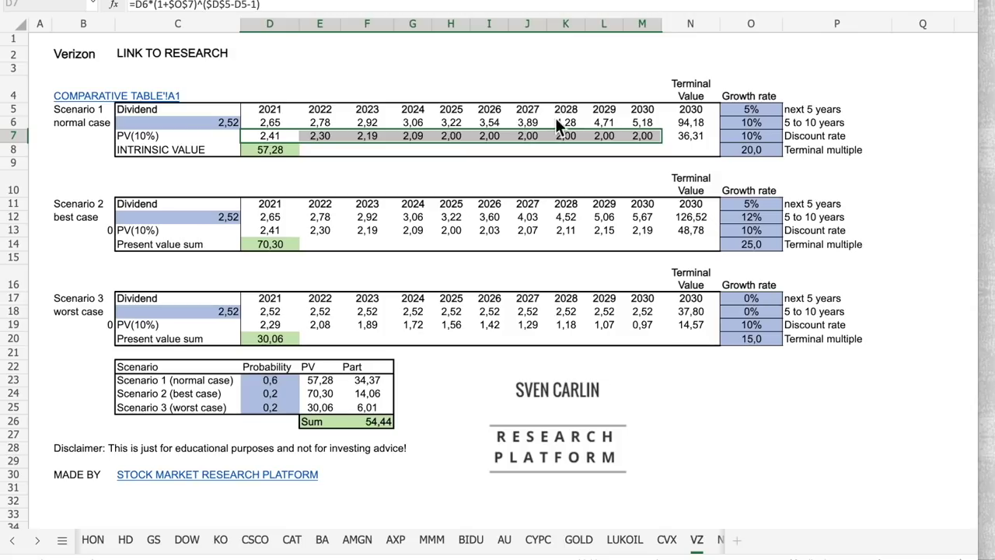
{"action": "left_click", "coordinate": [686, 138]}
{"action": "left_click", "coordinate": [693, 123]}
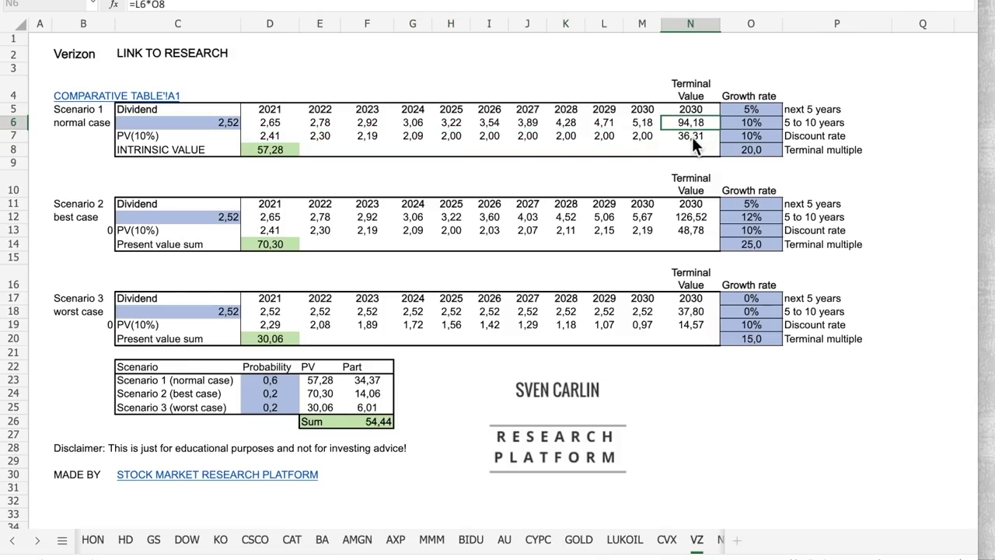
{"action": "left_click", "coordinate": [692, 137]}
{"action": "left_click_drag", "start_coordinate": [293, 140], "coordinate": [665, 139]}
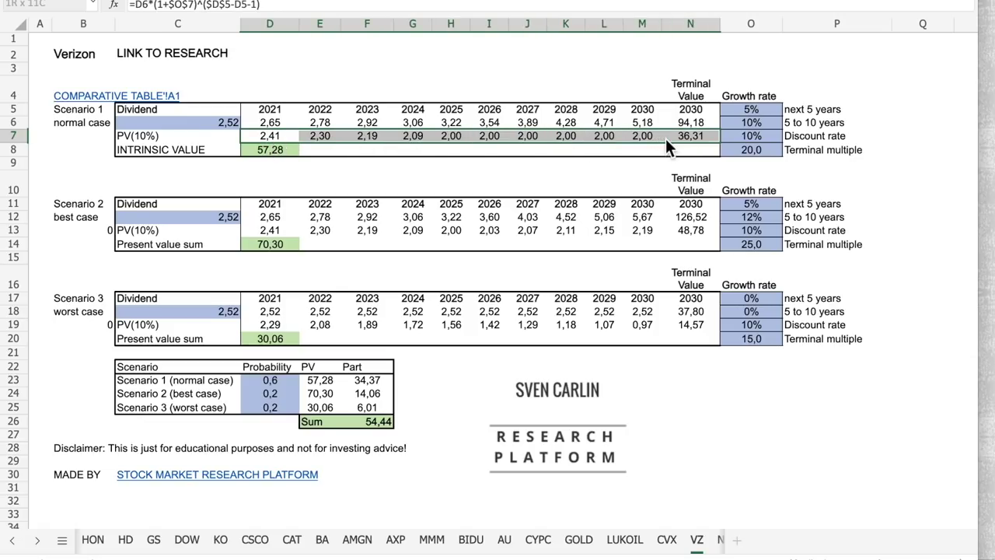
{"action": "left_click", "coordinate": [265, 148]}
{"action": "left_click_drag", "start_coordinate": [258, 133], "coordinate": [641, 138]}
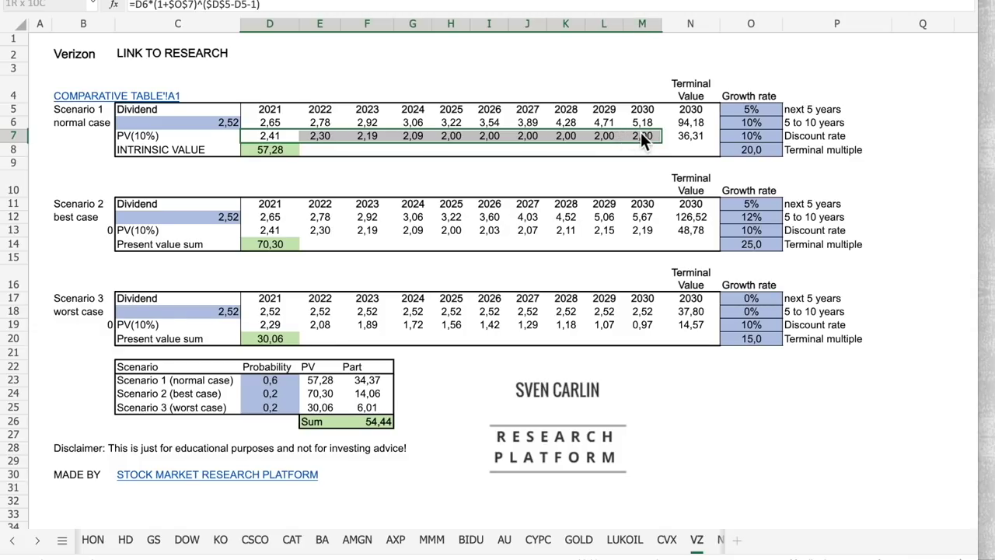
Open the Berkshire valuation sheet from the comparative table and select the Scenario 1 present value cells for 2021 to 2030
{"action": "left_click", "coordinate": [97, 97]}
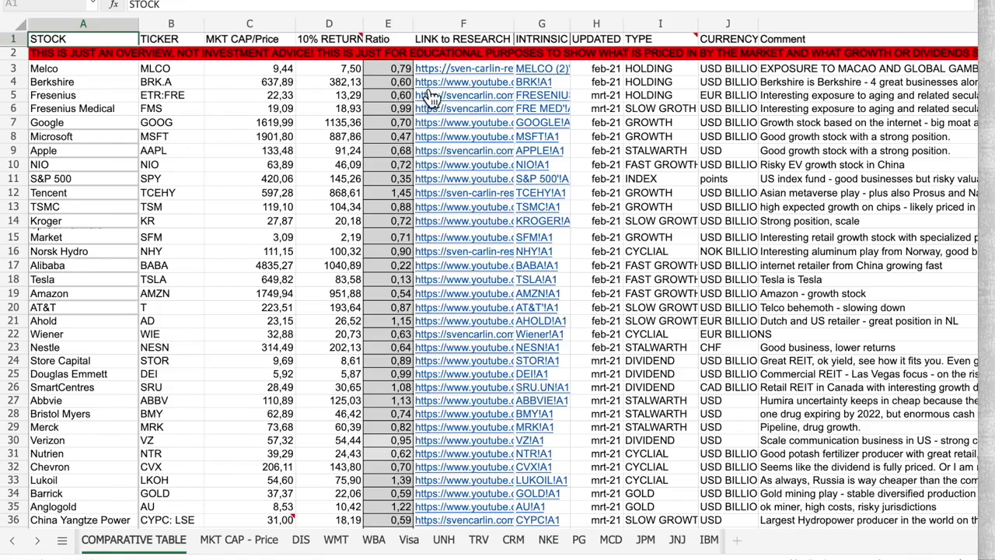
{"action": "left_click", "coordinate": [543, 83]}
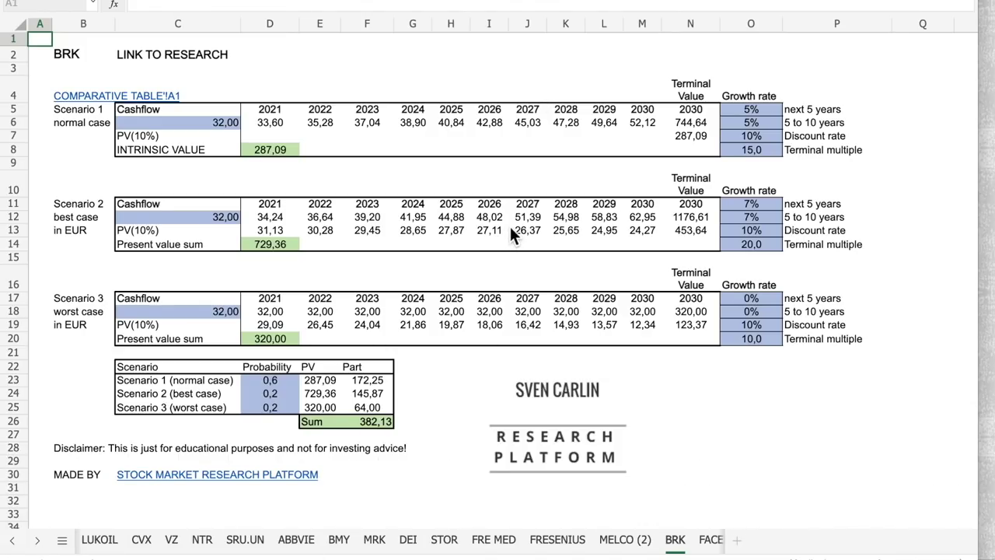
{"action": "left_click", "coordinate": [258, 136]}
{"action": "left_click_drag", "start_coordinate": [283, 140], "coordinate": [631, 142]}
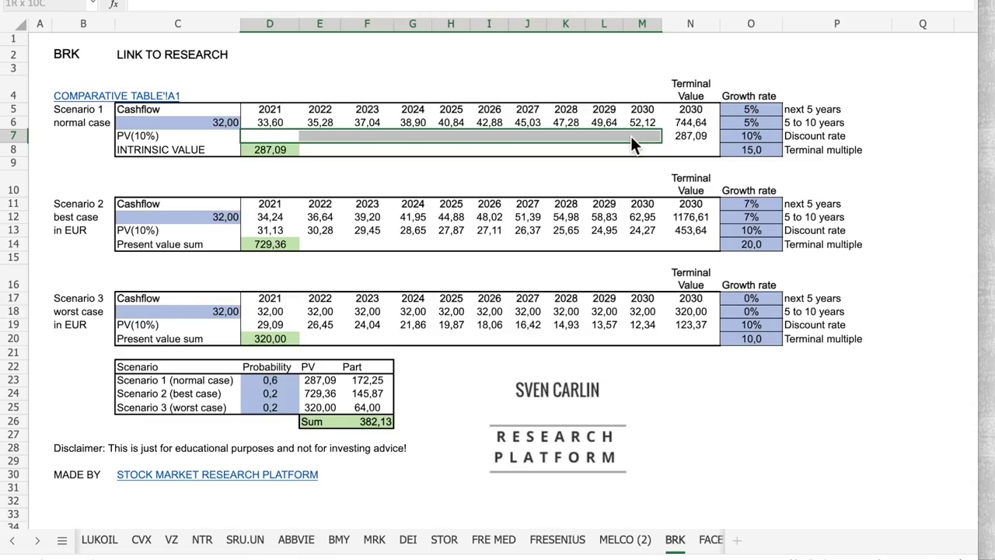
{"action": "left_click_drag", "start_coordinate": [630, 136], "coordinate": [630, 135]}
Examine Berkshire's Scenario 1 growth rates for the next 5 years and for 5 to 10 years
{"action": "left_click", "coordinate": [762, 105]}
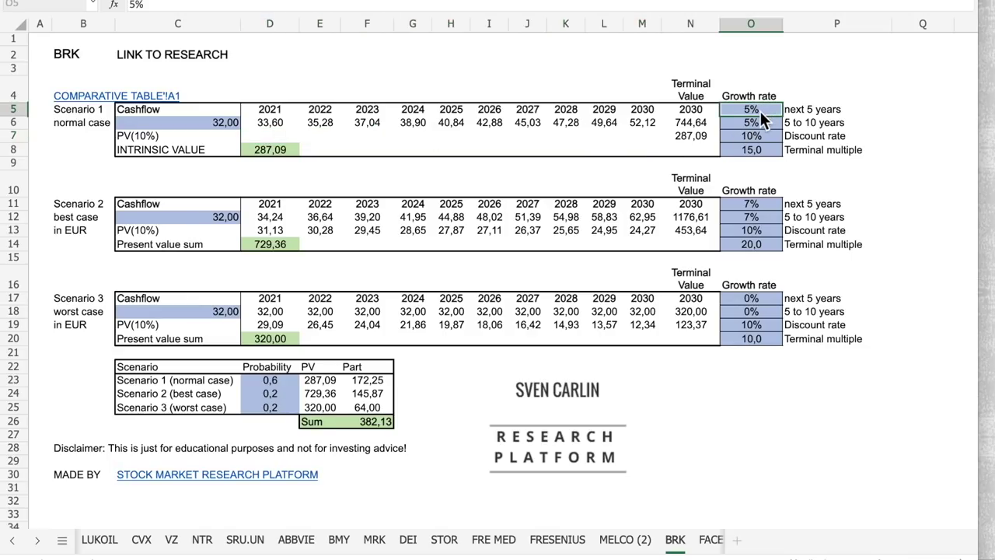
{"action": "left_click", "coordinate": [766, 125]}
{"action": "left_click", "coordinate": [763, 111]}
{"action": "left_click", "coordinate": [764, 122]}
{"action": "left_click", "coordinate": [763, 113]}
{"action": "left_click", "coordinate": [763, 122]}
{"action": "left_click", "coordinate": [760, 109]}
{"action": "left_click", "coordinate": [763, 119]}
{"action": "left_click", "coordinate": [763, 110]}
{"action": "left_click", "coordinate": [761, 122]}
Inspect Berkshire's Scenario 1 cash flow formulas from 2021 to 2030, the near-term growth rate, and the yearly present value row
{"action": "left_click_drag", "start_coordinate": [259, 137], "coordinate": [644, 132]}
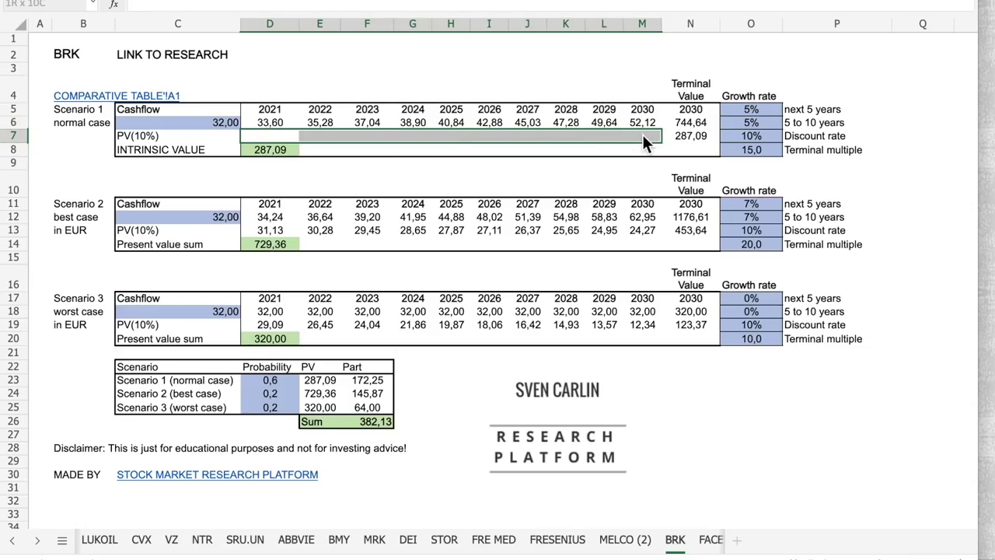
{"action": "left_click_drag", "start_coordinate": [642, 135], "coordinate": [641, 136]}
{"action": "left_click", "coordinate": [270, 124]}
{"action": "left_click", "coordinate": [332, 124]}
{"action": "left_click", "coordinate": [359, 122]}
{"action": "left_click", "coordinate": [419, 124]}
{"action": "left_click", "coordinate": [479, 125]}
{"action": "left_click", "coordinate": [537, 125]}
{"action": "left_click", "coordinate": [567, 123]}
{"action": "left_click", "coordinate": [606, 123]}
{"action": "left_click", "coordinate": [645, 124]}
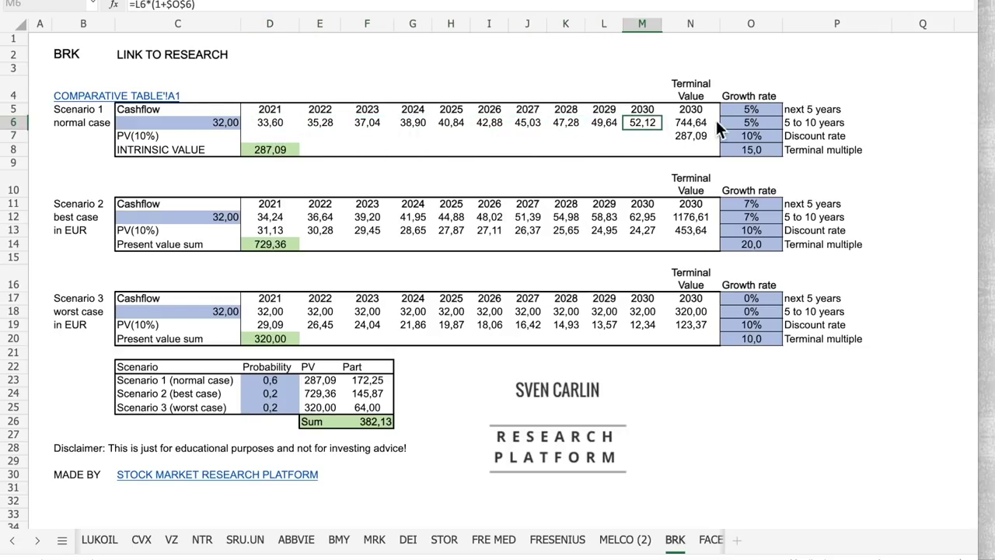
{"action": "left_click", "coordinate": [746, 112]}
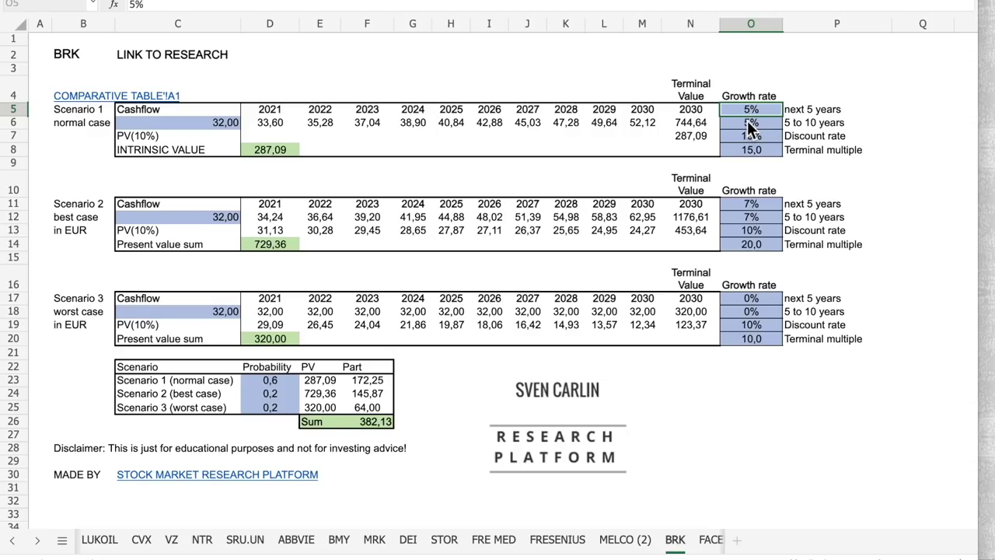
{"action": "left_click_drag", "start_coordinate": [266, 137], "coordinate": [633, 136]}
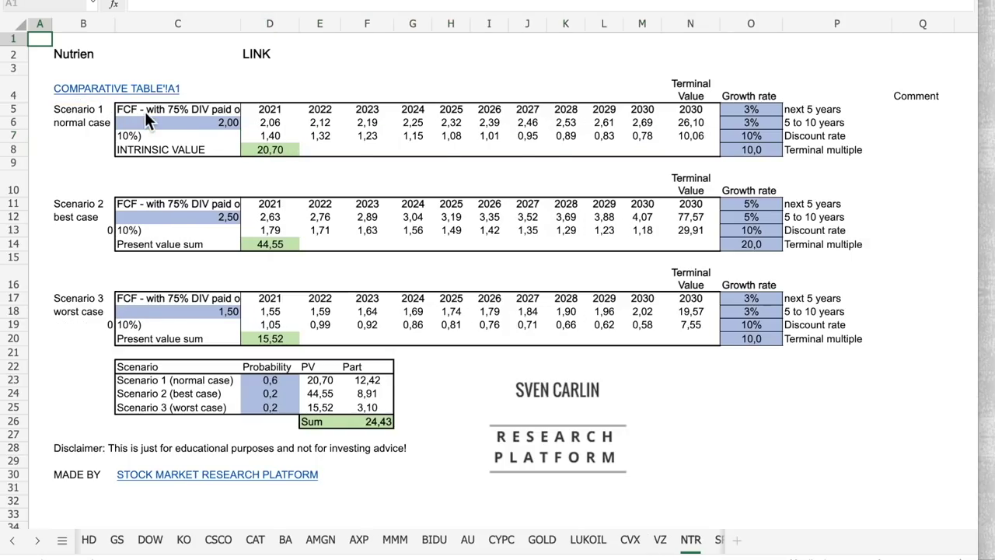
Inspect the 75% dividend payout label and the 2021 and 2022 present value formulas in Nutrien's Scenario 1
{"action": "left_click", "coordinate": [148, 112]}
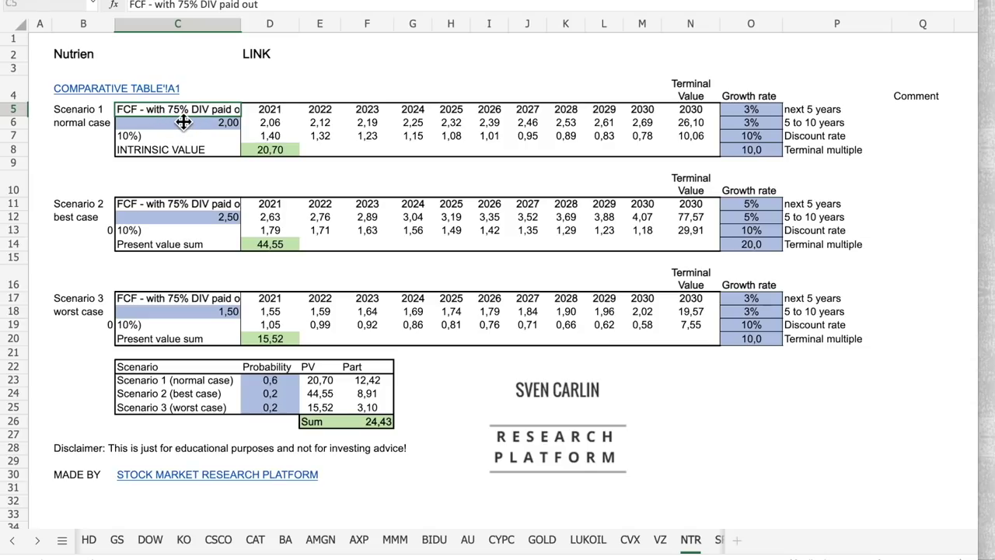
{"action": "left_click", "coordinate": [271, 137]}
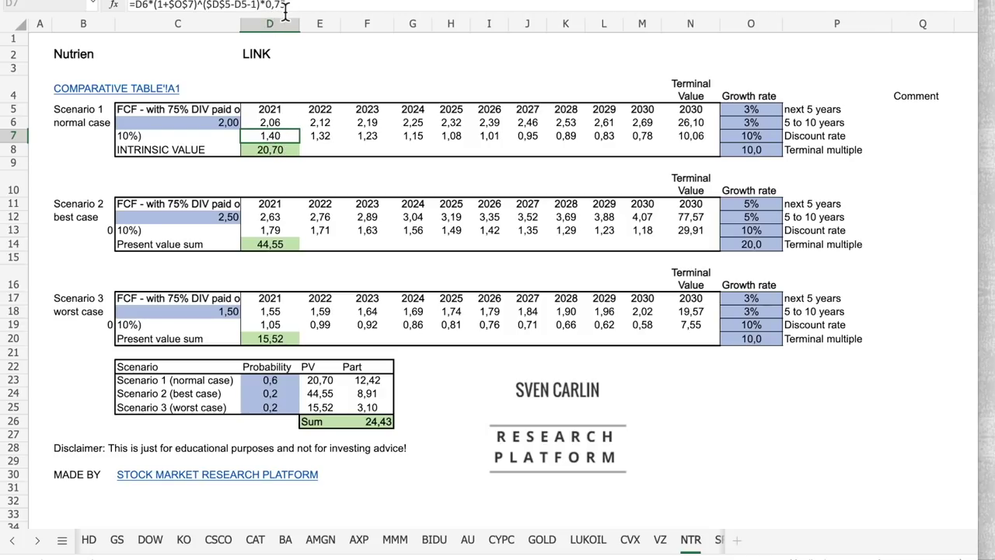
{"action": "left_click", "coordinate": [315, 134]}
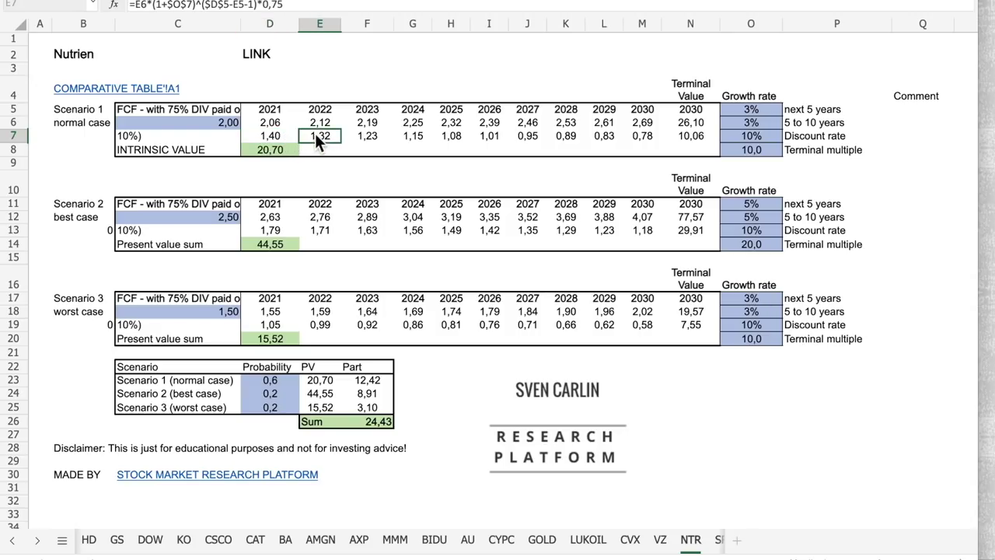
Inspect Nutrien's Scenario 1 yearly present value formulas from 2023 to 2030
{"action": "left_click", "coordinate": [366, 137]}
{"action": "left_click", "coordinate": [413, 137]}
{"action": "left_click", "coordinate": [450, 136]}
{"action": "left_click", "coordinate": [495, 135]}
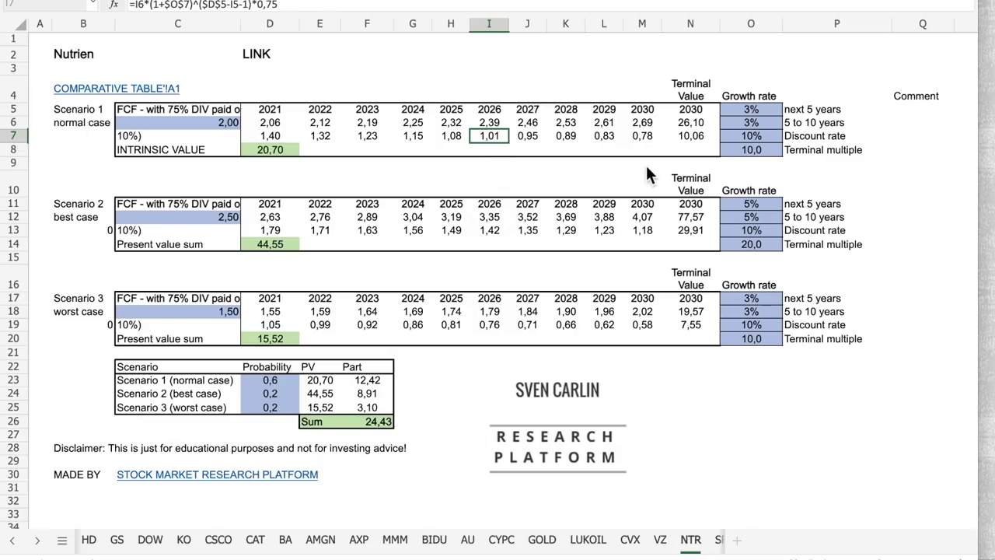
{"action": "left_click", "coordinate": [543, 136]}
{"action": "left_click", "coordinate": [568, 136]}
{"action": "left_click", "coordinate": [610, 135]}
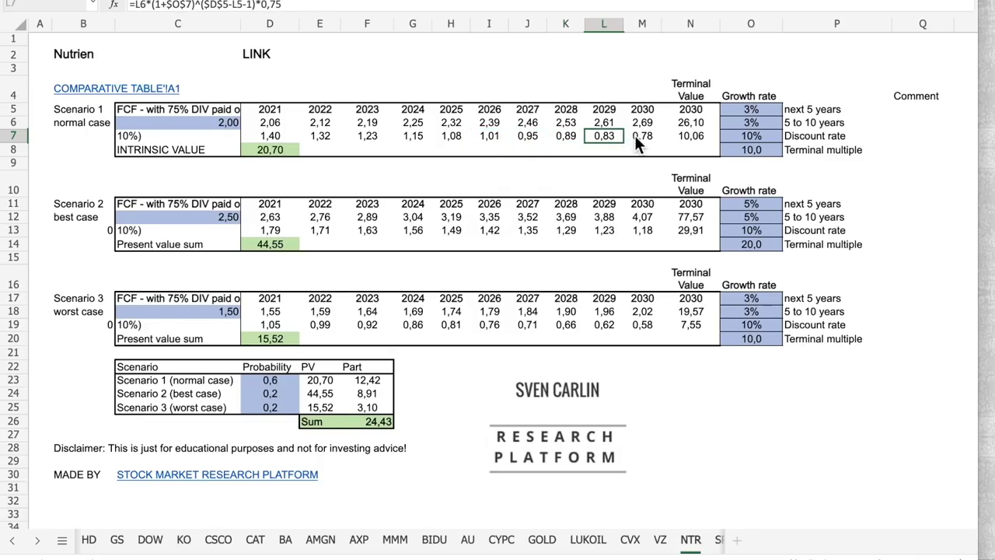
{"action": "left_click", "coordinate": [635, 135]}
Select Nutrien's Scenario 1 present value cells from 2021 to 2030 and check the growth rate for the next 5 years
{"action": "left_click", "coordinate": [282, 139]}
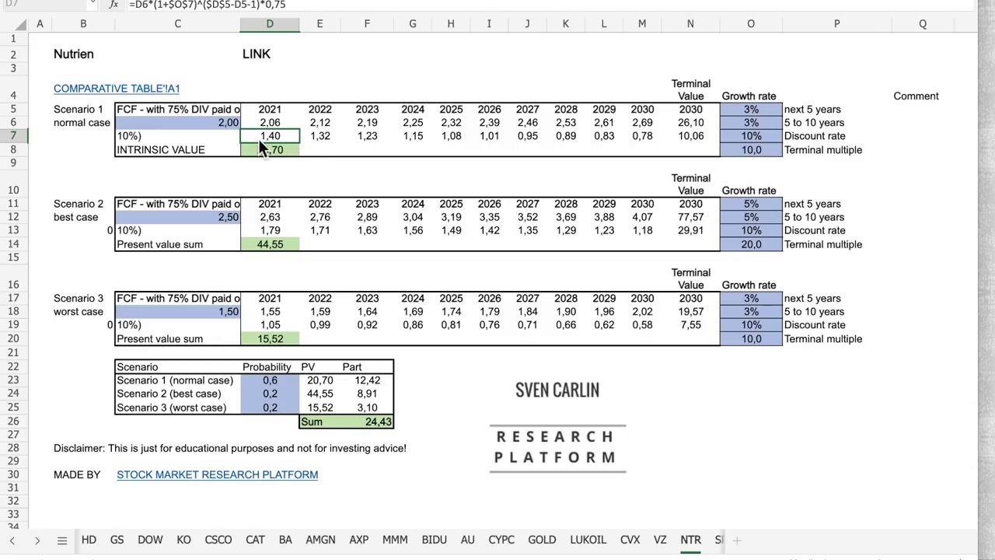
{"action": "left_click_drag", "start_coordinate": [286, 140], "coordinate": [634, 135]}
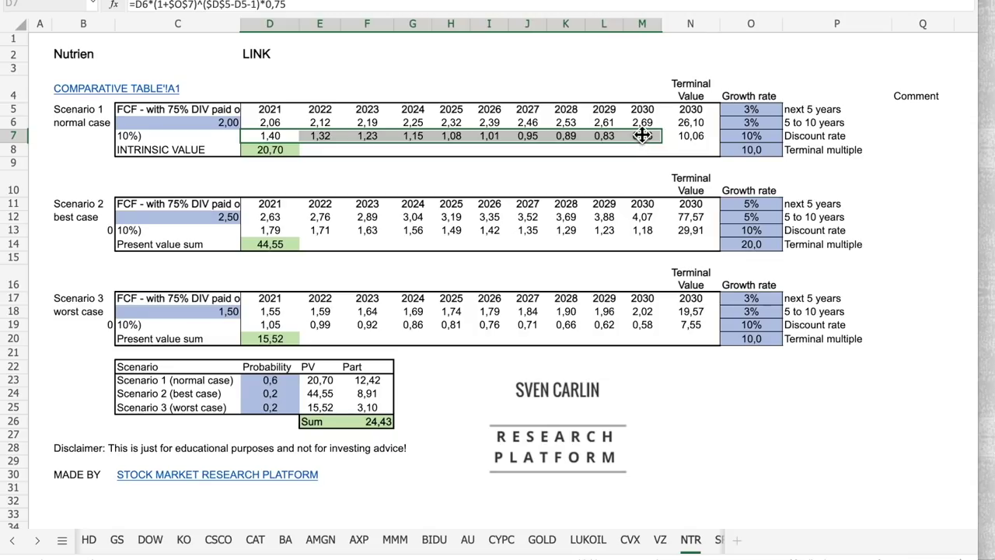
{"action": "left_click", "coordinate": [754, 110]}
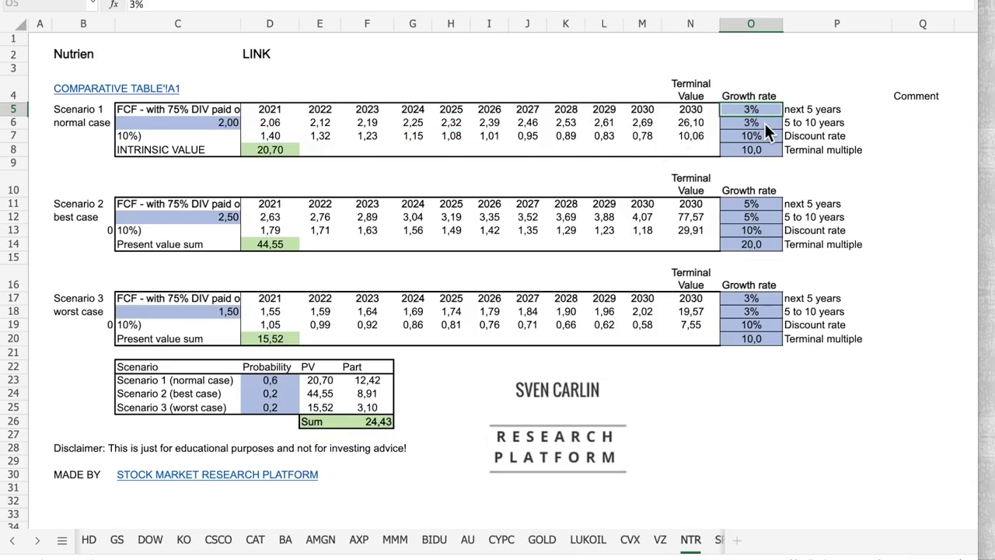
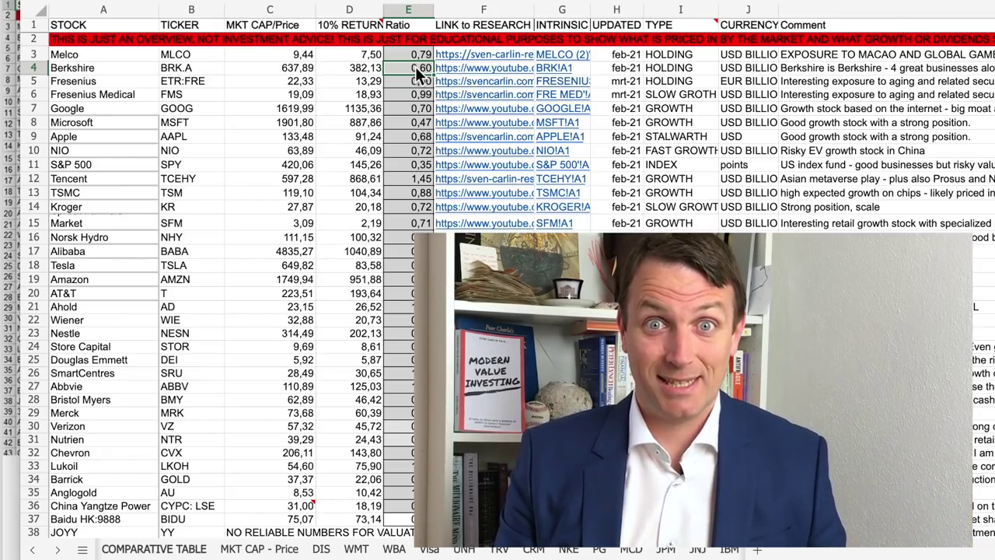
Review the ratio column through the whole comparative table, from Melco to Disney
{"action": "scroll", "coordinate": [413, 315], "scroll_direction": "down", "scroll_amount": 5}
{"action": "scroll", "coordinate": [412, 315], "scroll_direction": "down", "scroll_amount": 3}
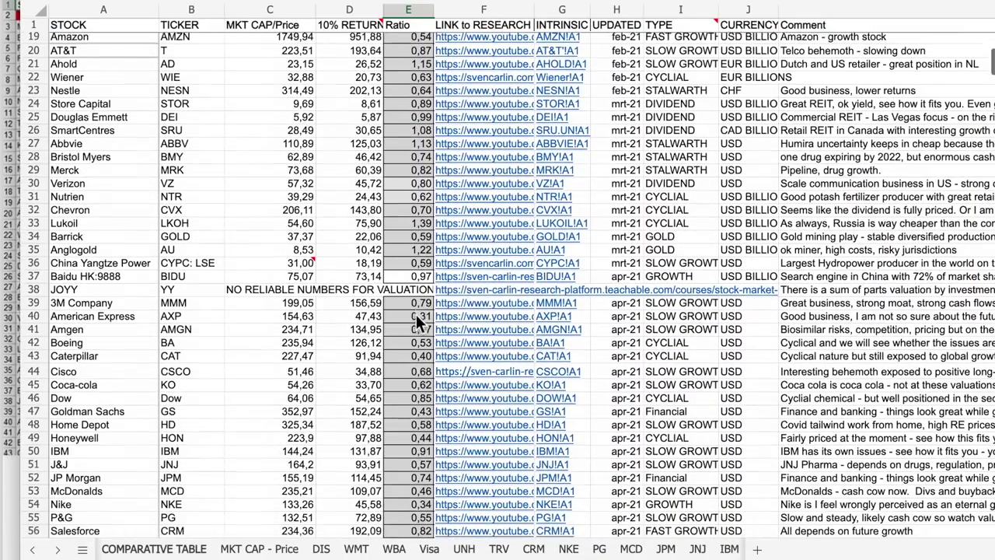
{"action": "scroll", "coordinate": [415, 315], "scroll_direction": "down", "scroll_amount": 2}
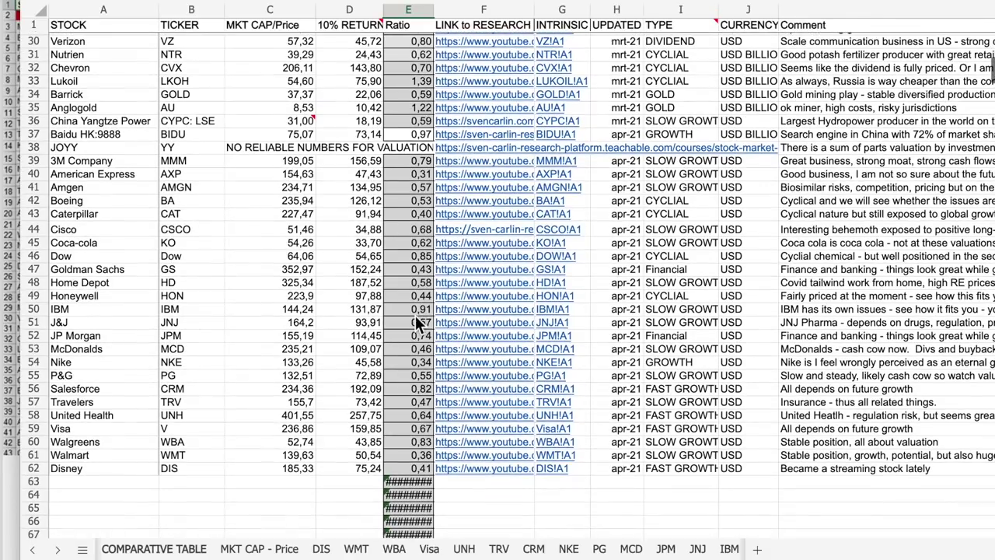
{"action": "scroll", "coordinate": [413, 315], "scroll_direction": "up", "scroll_amount": 9}
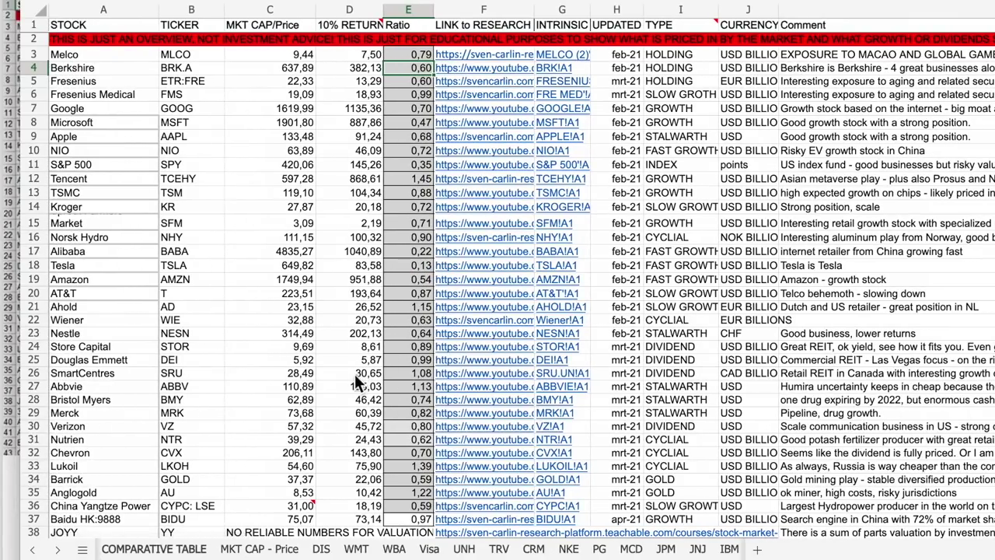
Highlight the SmartCentres, Abbvie and Verizon rows in turn to compare their price, value and ratio
{"action": "left_click", "coordinate": [34, 374]}
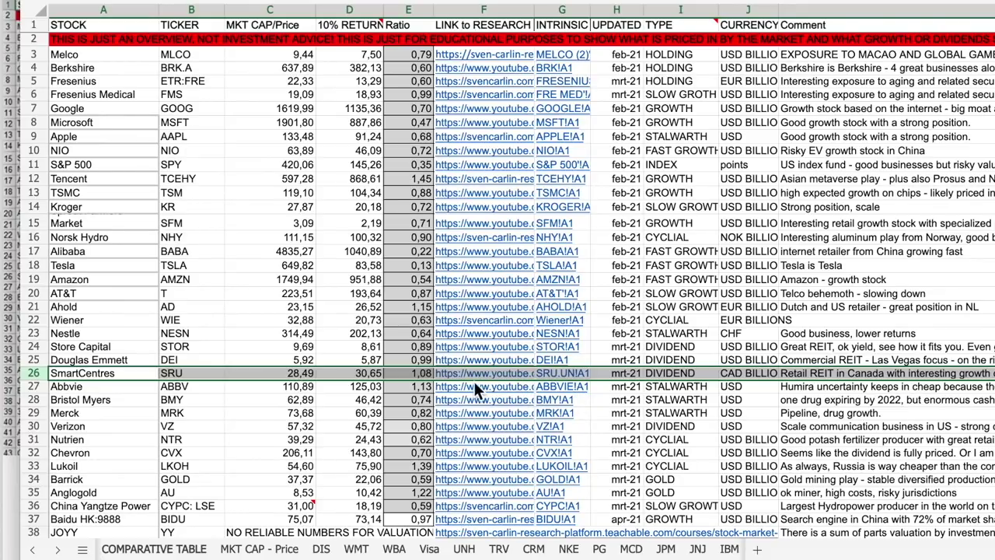
{"action": "left_click", "coordinate": [43, 389]}
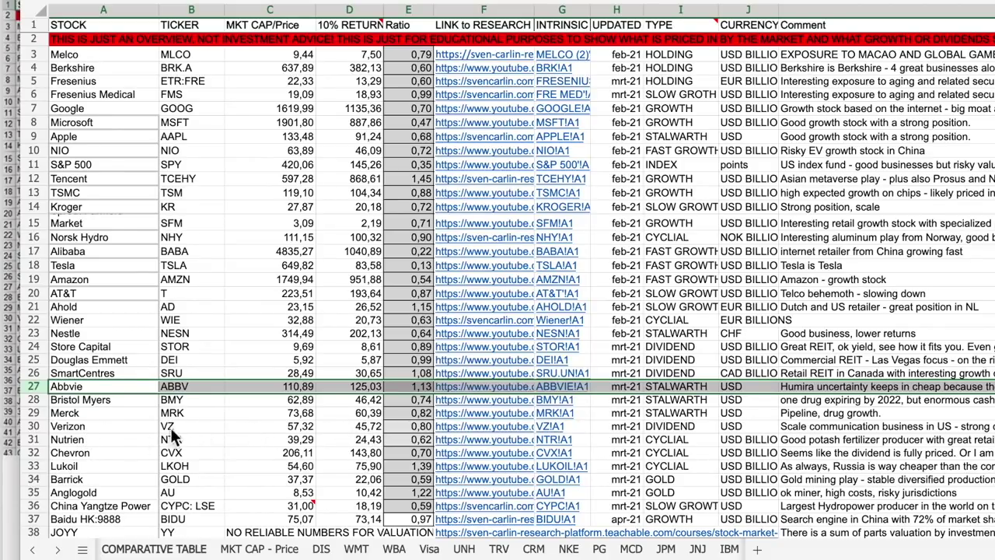
{"action": "scroll", "coordinate": [89, 444], "scroll_direction": "down", "scroll_amount": 3}
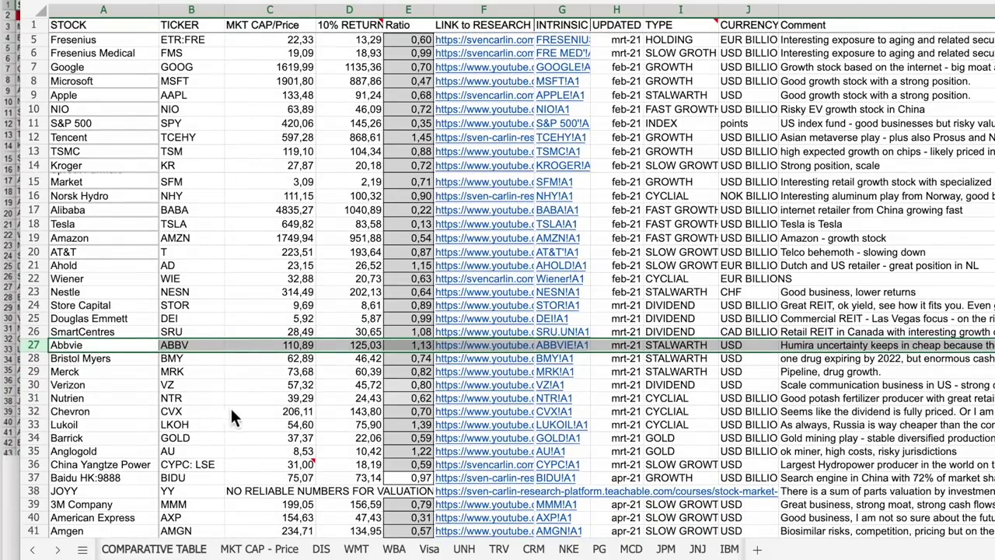
{"action": "left_click", "coordinate": [50, 387]}
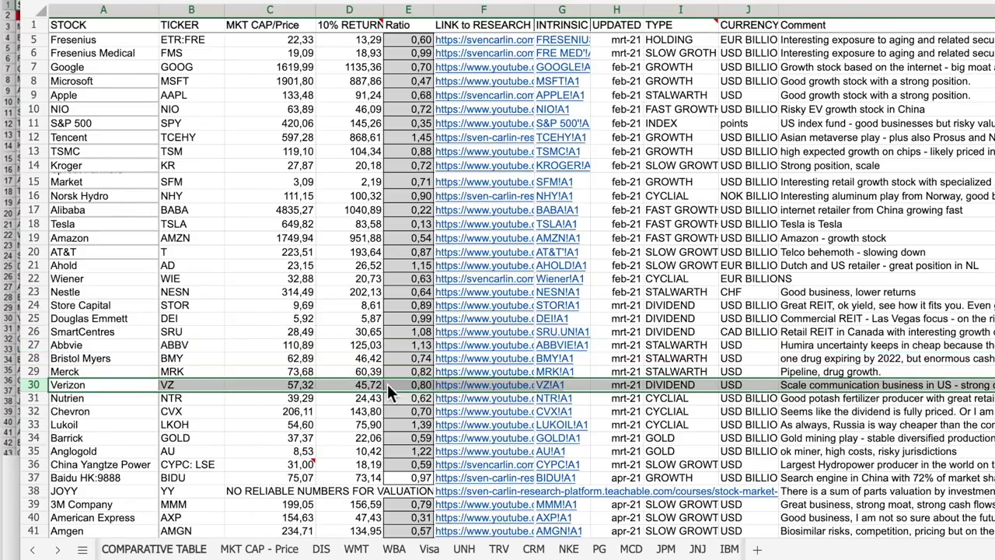
Open Verizon's valuation sheet, set the Scenario 1 terminal multiple to 20 and check the weighted sum
{"action": "left_click", "coordinate": [550, 386]}
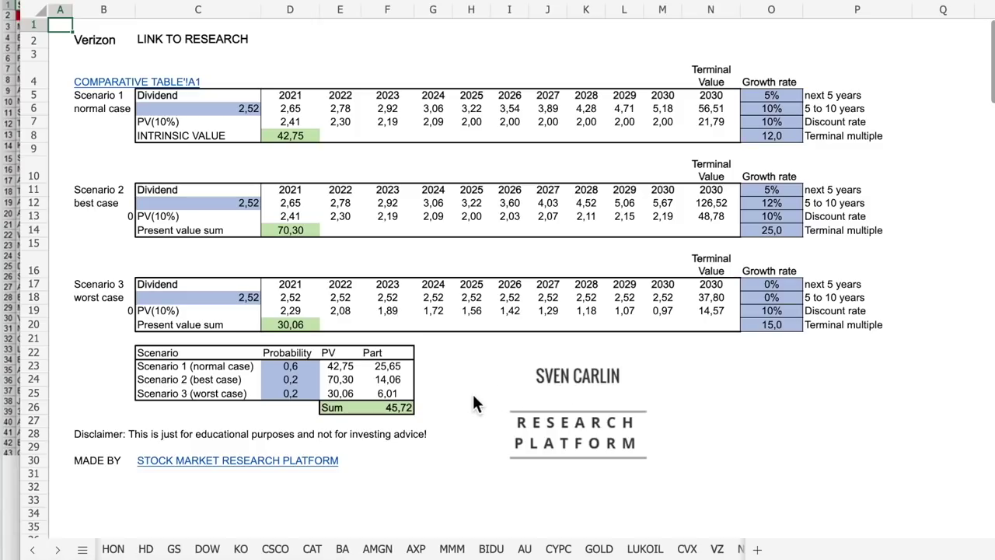
{"action": "scroll", "coordinate": [291, 119], "scroll_direction": "down", "scroll_amount": 1}
{"action": "left_click", "coordinate": [790, 129]}
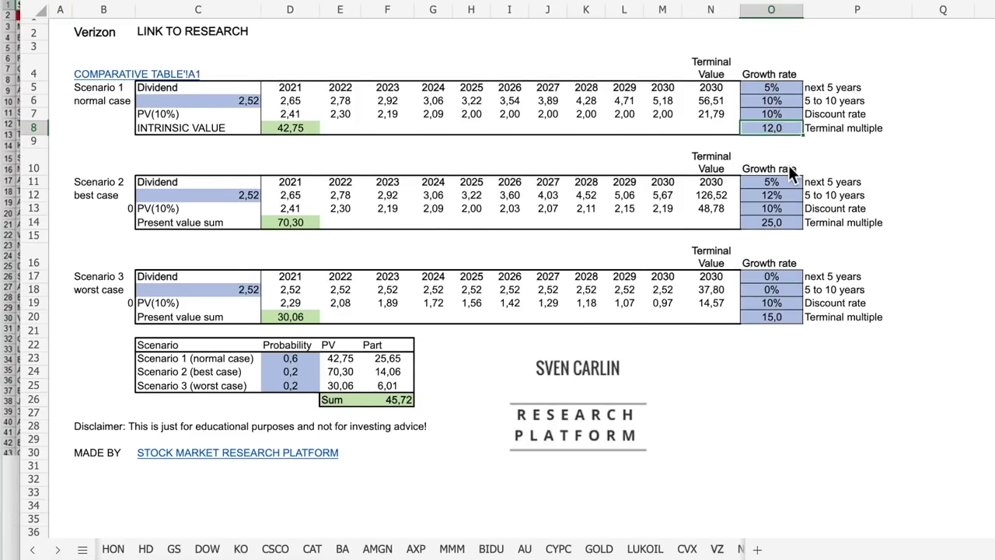
{"action": "type", "text": "20"}
{"action": "key", "text": "Return"}
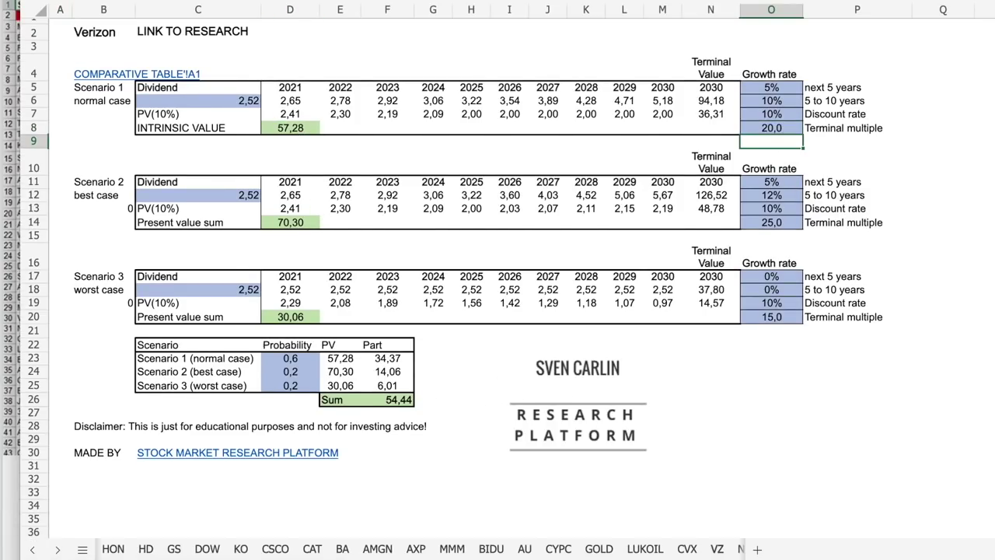
{"action": "left_click", "coordinate": [393, 400]}
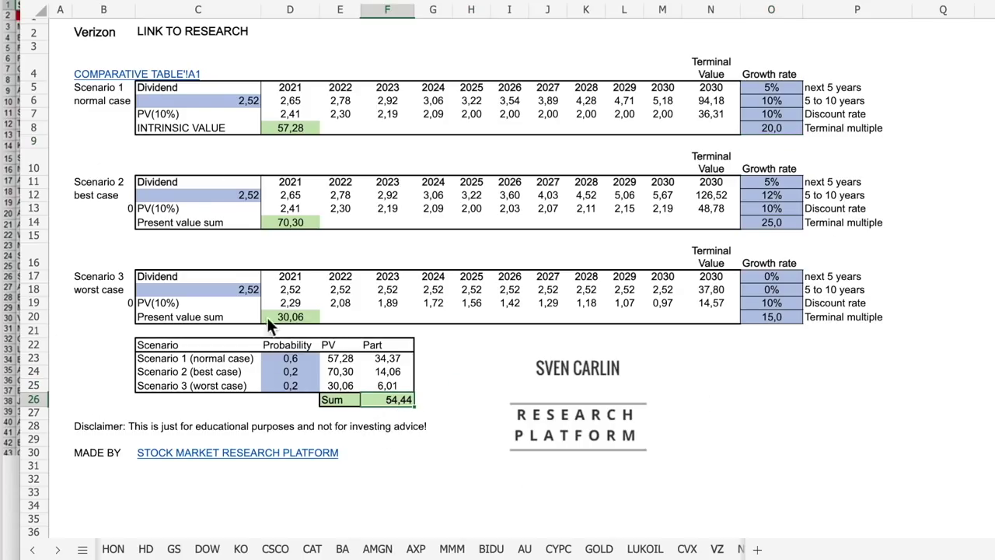
Return to the comparative table and open Apple's valuation sheet with the Scenario 1 starting cashflow selected
{"action": "left_click", "coordinate": [110, 72]}
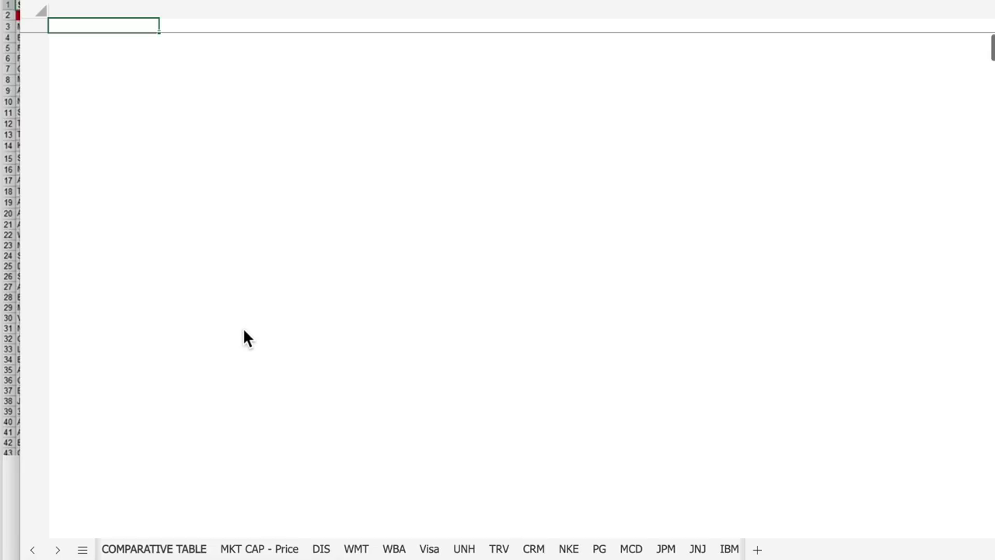
{"action": "scroll", "coordinate": [136, 333], "scroll_direction": "down", "scroll_amount": 2}
{"action": "scroll", "coordinate": [136, 333], "scroll_direction": "up", "scroll_amount": 2}
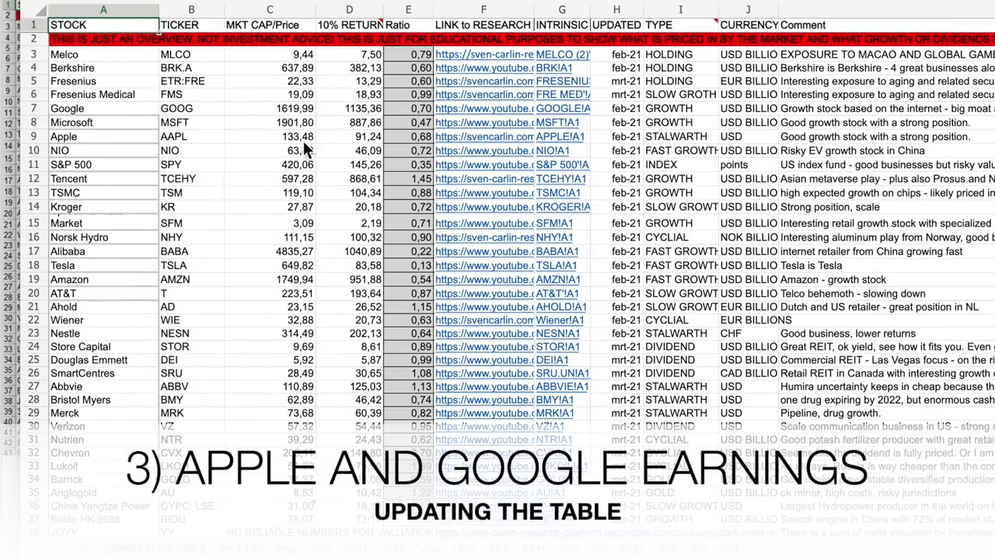
{"action": "left_click", "coordinate": [566, 138]}
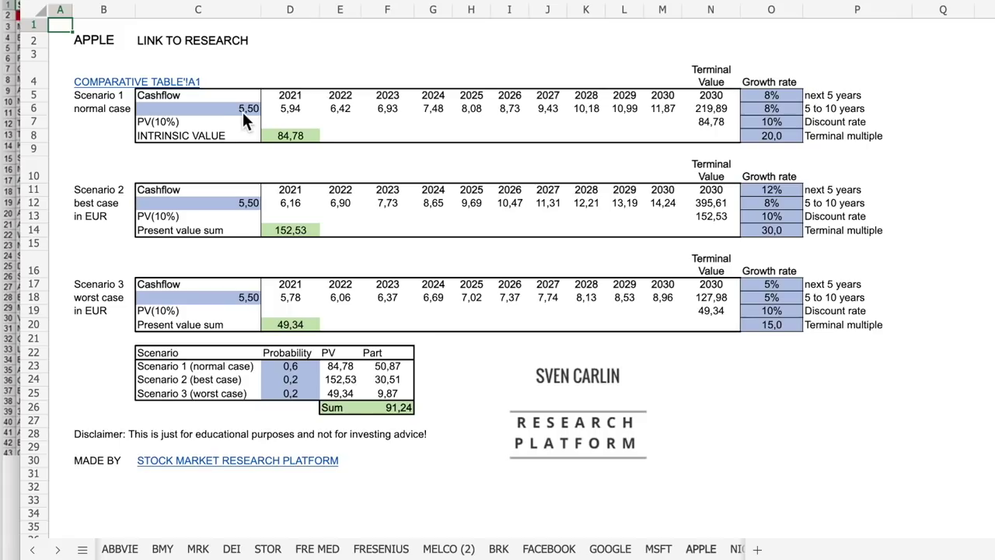
{"action": "left_click", "coordinate": [223, 108]}
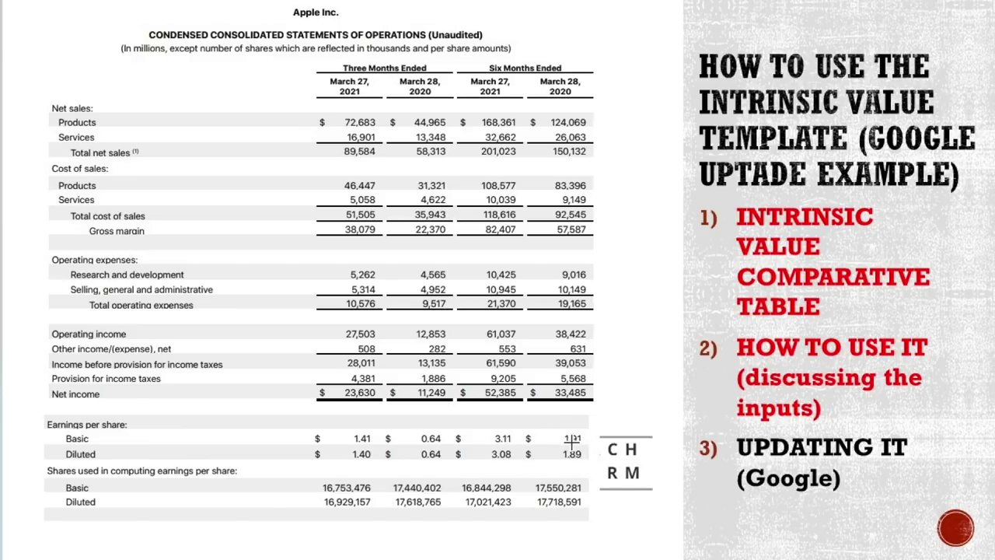
Outline the basic and diluted earnings per share for the six months ended March 27, 2021 in Apple's income statement
{"action": "left_click_drag", "start_coordinate": [473, 422], "coordinate": [530, 471]}
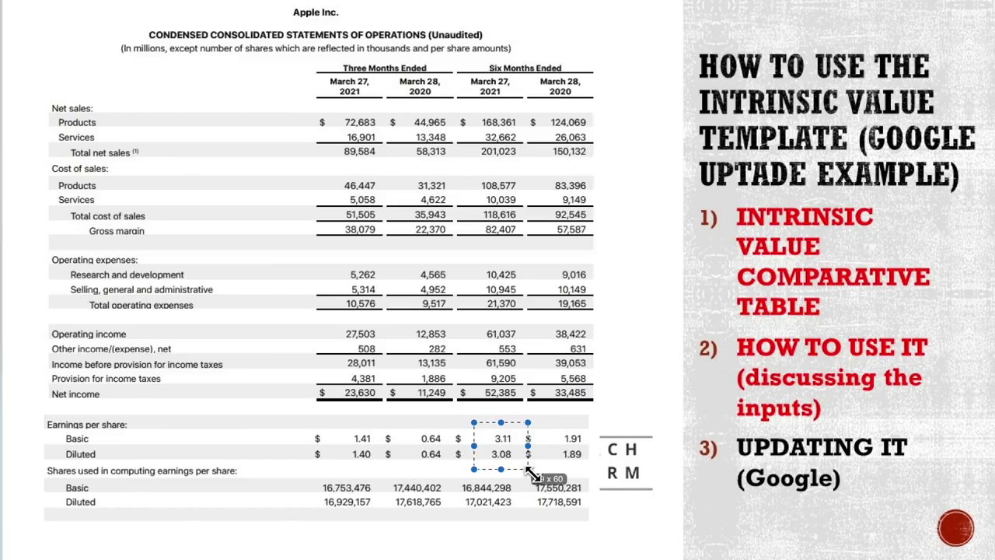
{"action": "left_click_drag", "start_coordinate": [530, 471], "coordinate": [530, 470]}
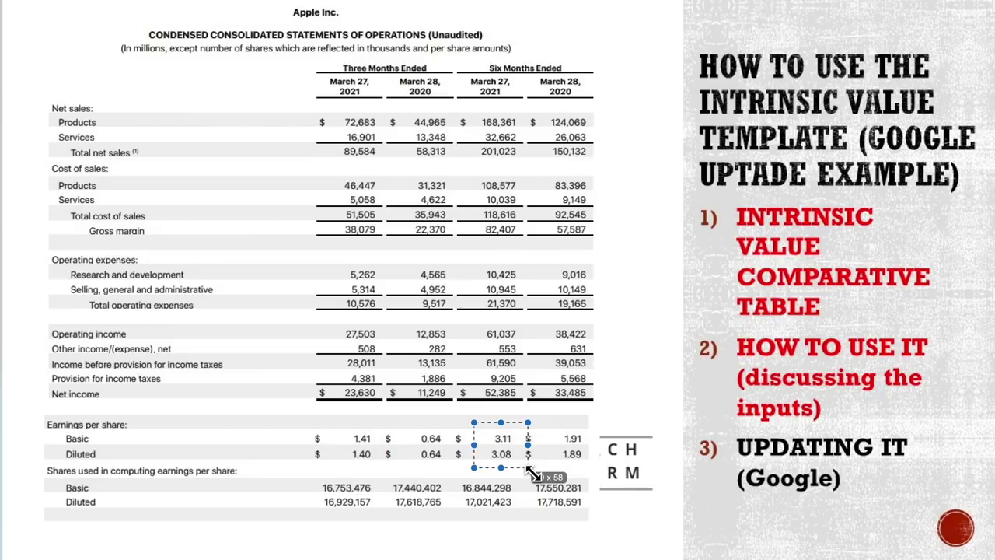
{"action": "left_click_drag", "start_coordinate": [530, 471], "coordinate": [528, 474]}
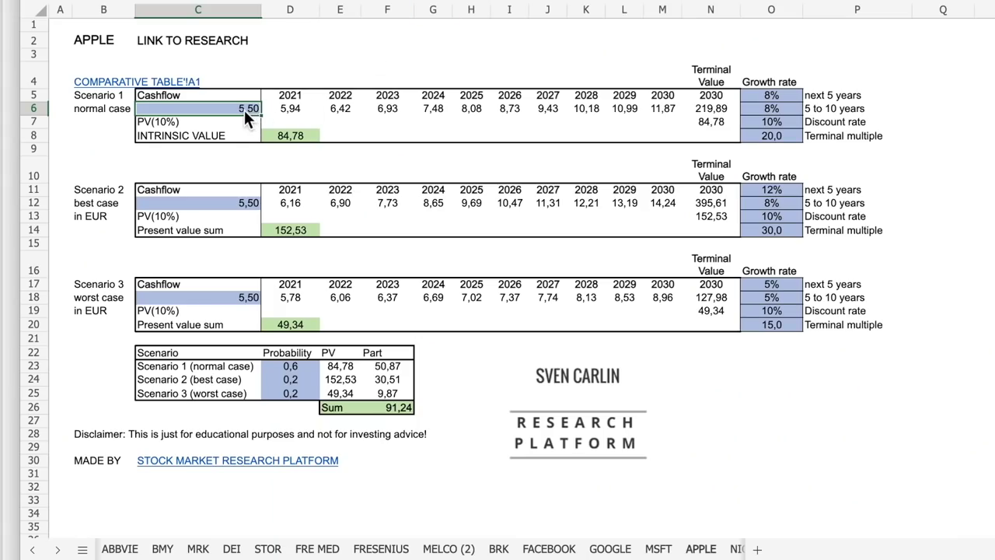
Set Apple's Scenario 1 starting cashflow to 6,5
{"action": "type", "text": "6,5"}
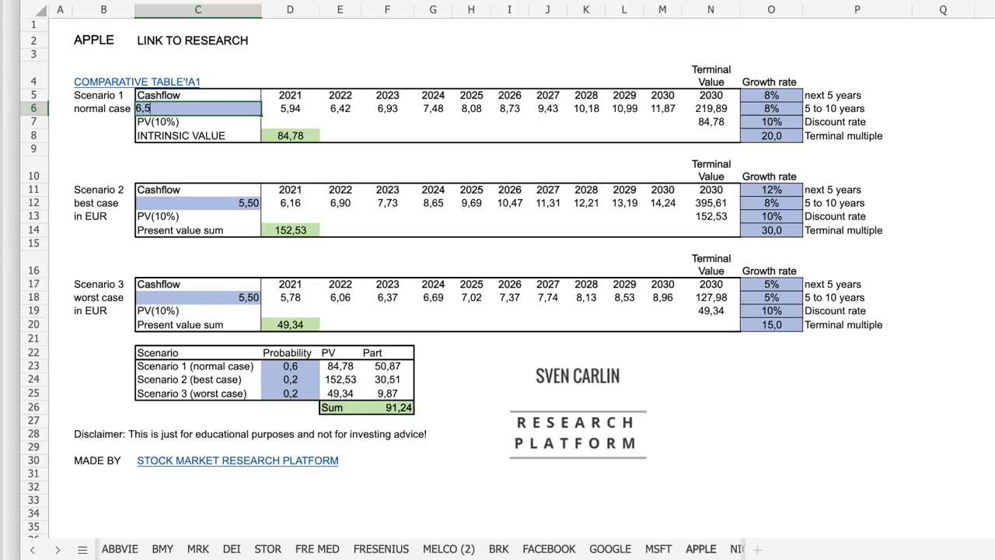
{"action": "key", "text": "Return"}
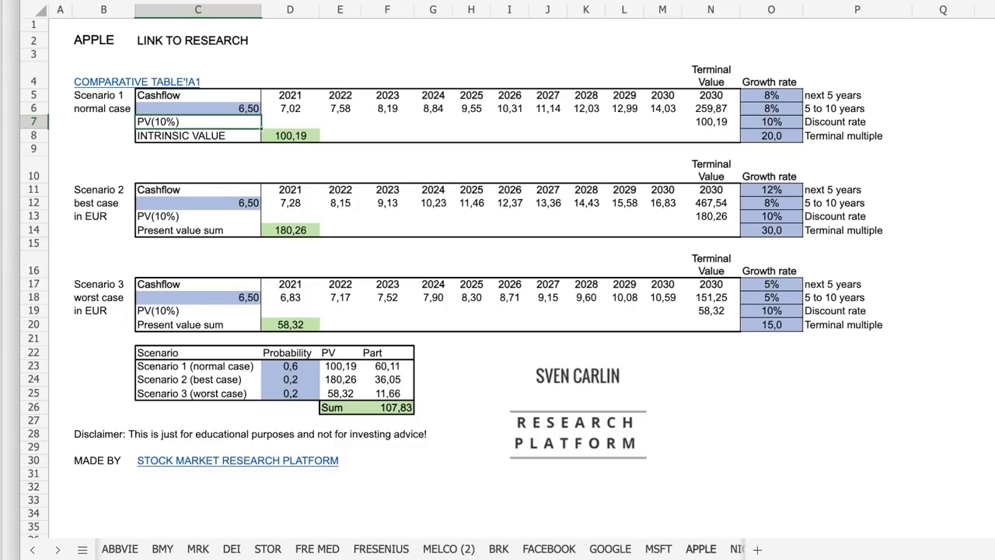
{"action": "left_click", "coordinate": [198, 108]}
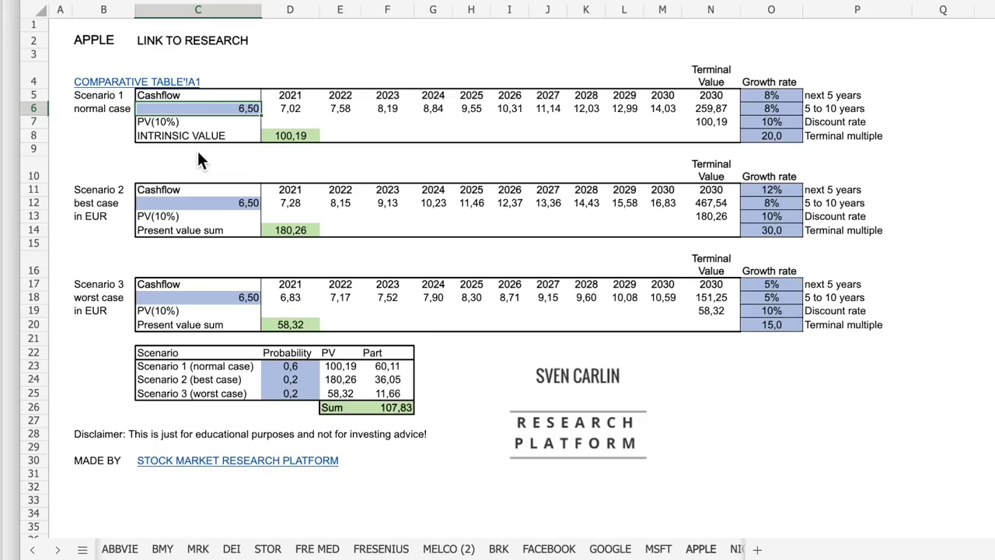
Examine Apple's Scenario 1 growth rates, discount rate and terminal multiple, plus the Scenario 2 terminal multiple and present value sum
{"action": "left_click", "coordinate": [772, 94]}
{"action": "left_click", "coordinate": [778, 109]}
{"action": "left_click", "coordinate": [782, 122]}
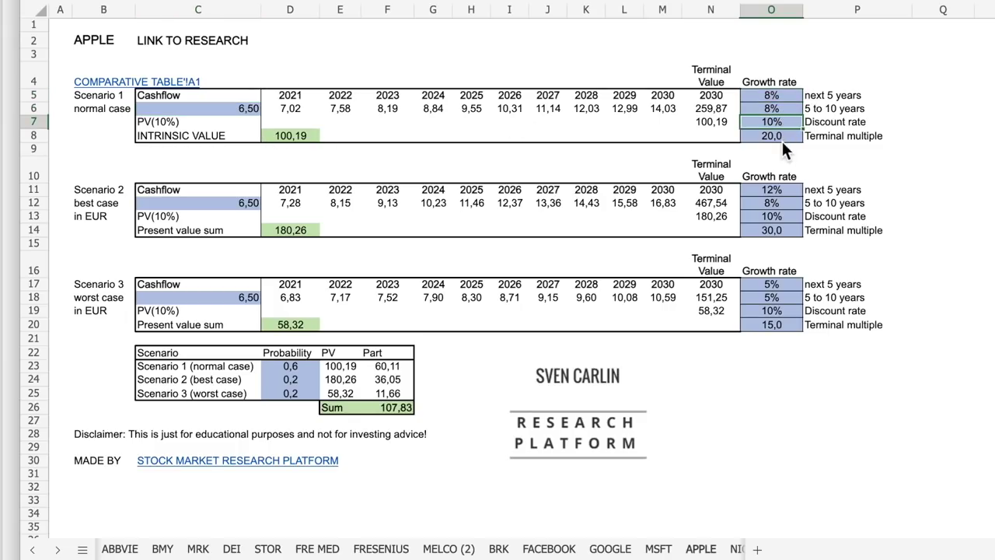
{"action": "left_click", "coordinate": [785, 139]}
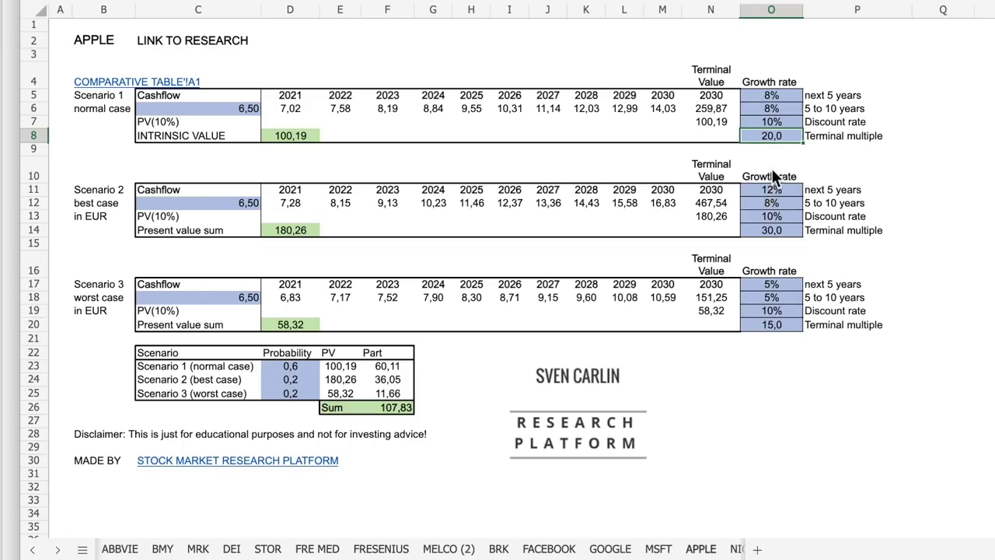
{"action": "left_click", "coordinate": [773, 230]}
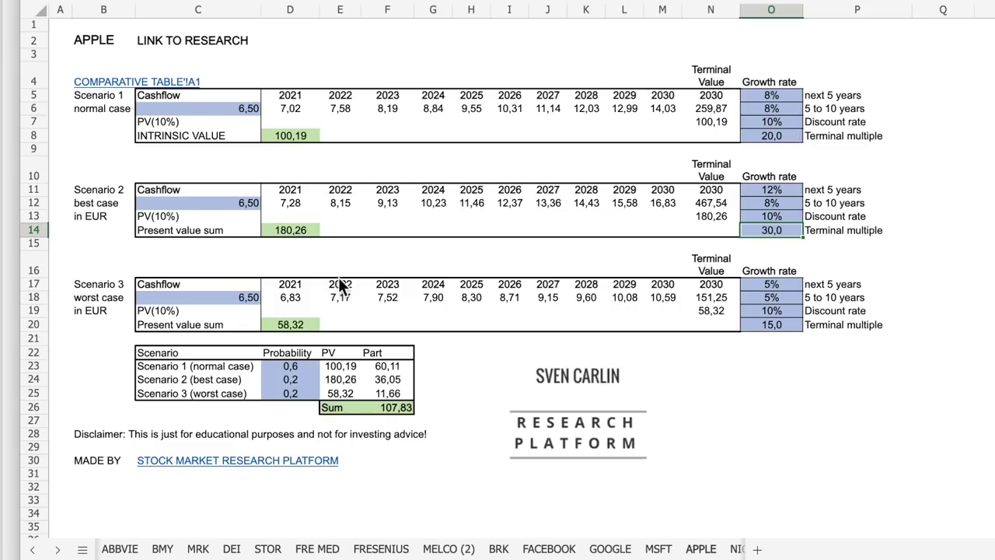
{"action": "left_click", "coordinate": [291, 230]}
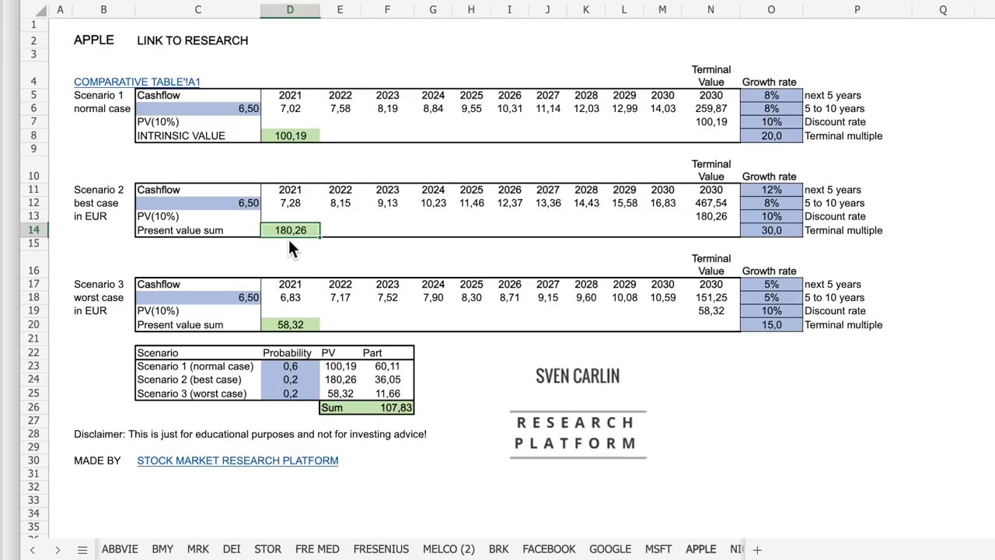
Review Apple's Scenario 1 starting cashflow, next 5 years growth, discount rate, terminal multiple and resulting intrinsic value
{"action": "left_click", "coordinate": [234, 108]}
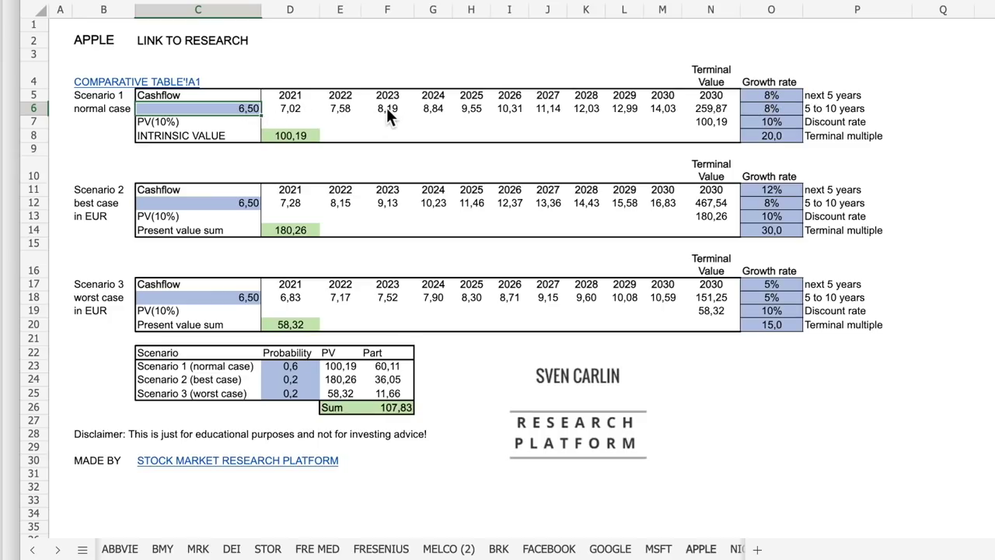
{"action": "left_click", "coordinate": [770, 94]}
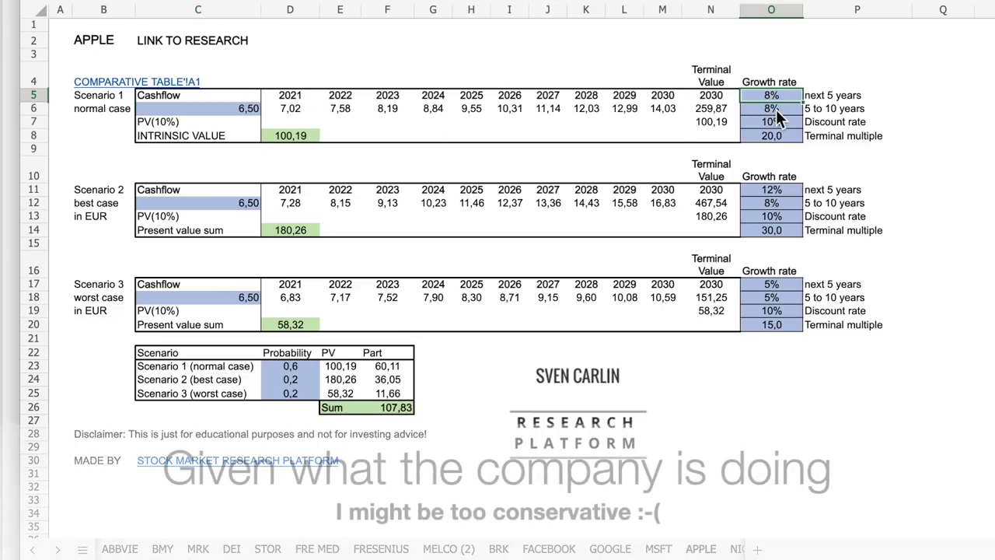
{"action": "left_click", "coordinate": [779, 122]}
{"action": "left_click", "coordinate": [781, 133]}
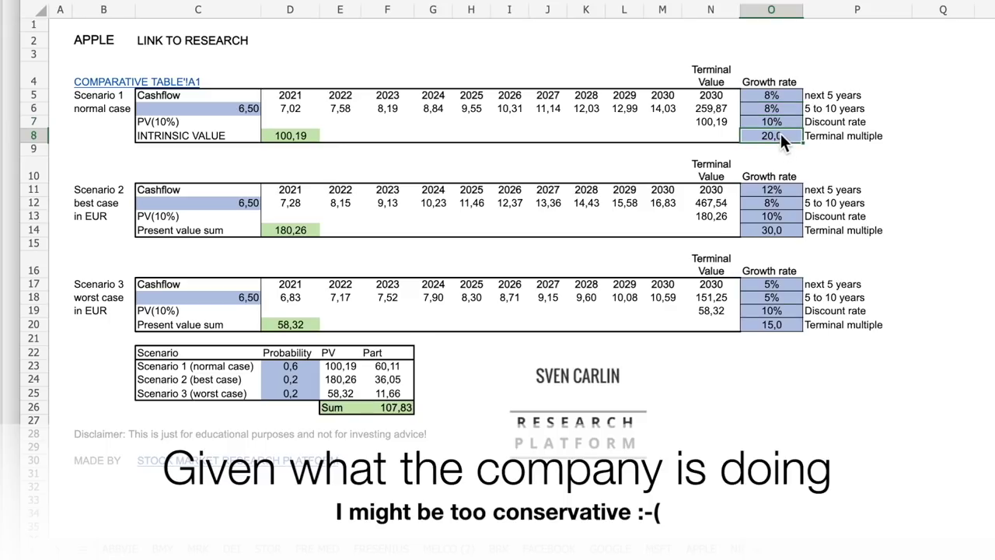
{"action": "left_click", "coordinate": [293, 138]}
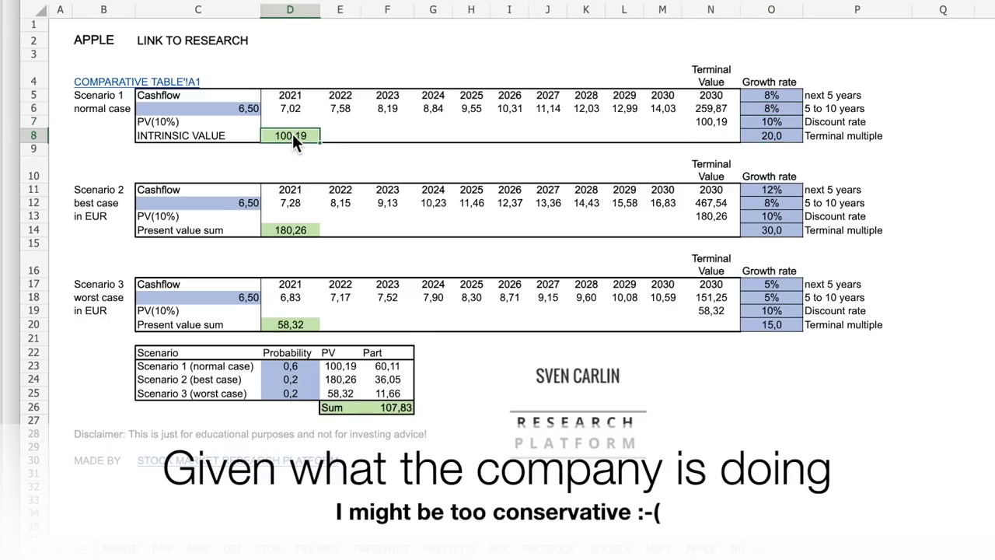
Review the present value sums and terminal multiples of Apple's Scenarios 2 and 3, including Scenario 2's growth and discount rates
{"action": "left_click", "coordinate": [294, 229]}
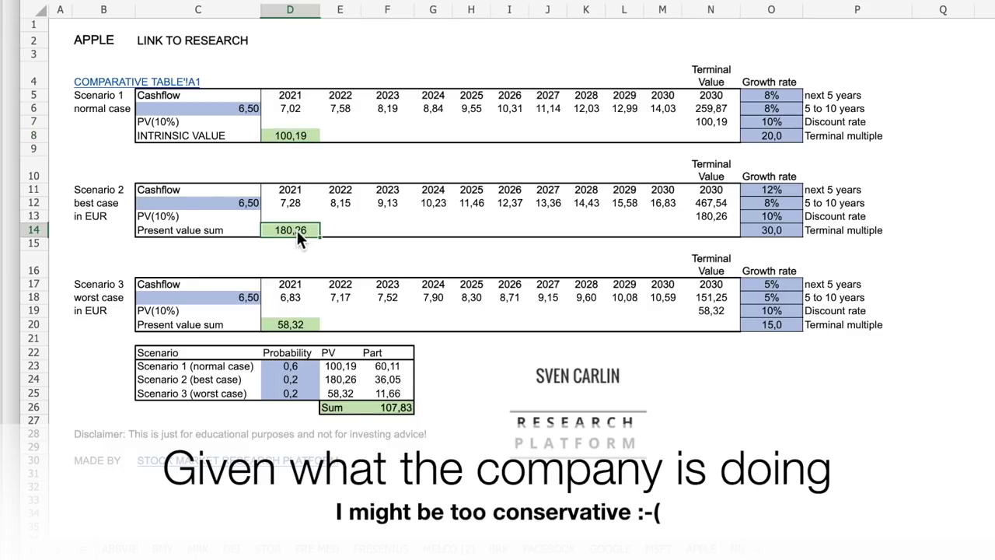
{"action": "left_click", "coordinate": [788, 227]}
{"action": "left_click", "coordinate": [788, 220]}
{"action": "left_click", "coordinate": [782, 192]}
{"action": "left_click", "coordinate": [787, 227]}
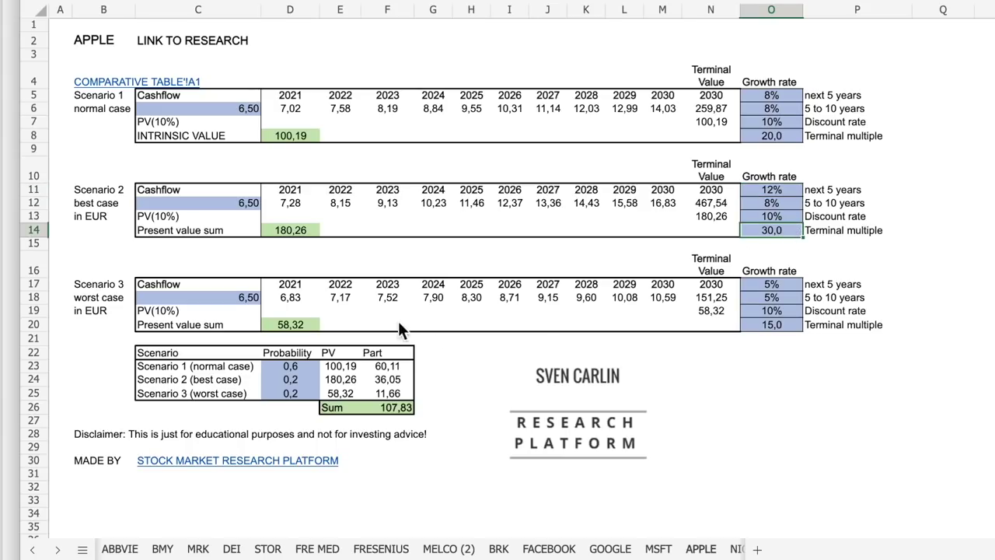
{"action": "left_click", "coordinate": [313, 325]}
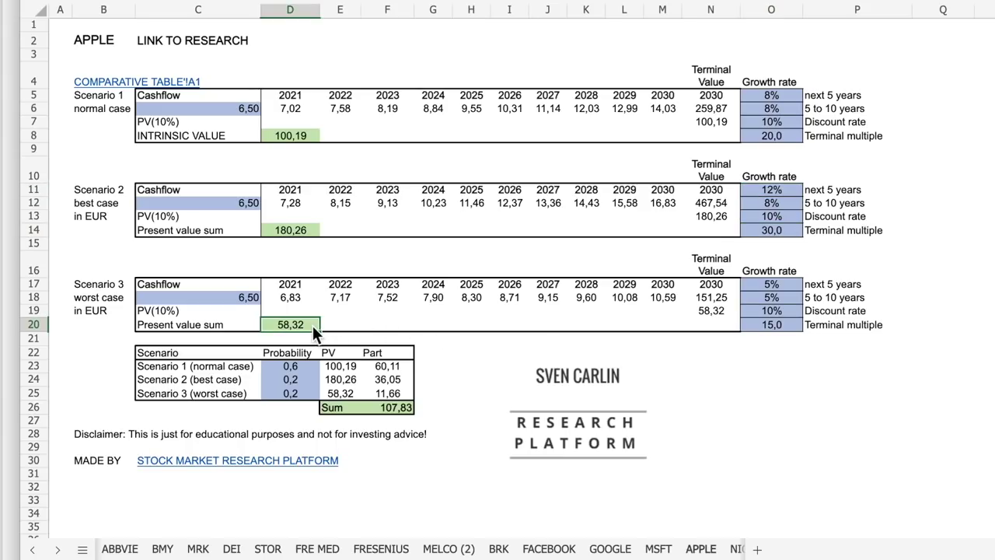
{"action": "left_click", "coordinate": [781, 327]}
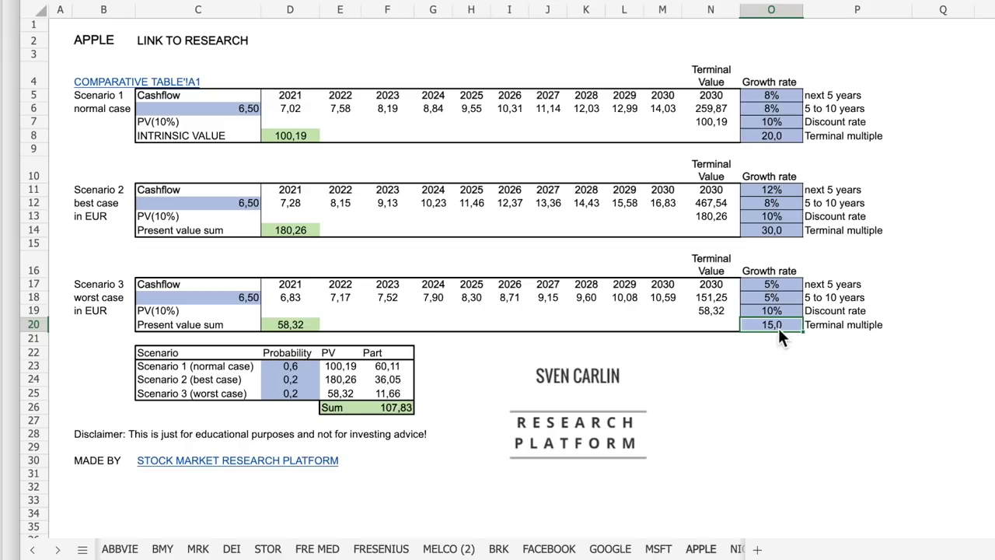
{"action": "left_click", "coordinate": [307, 327]}
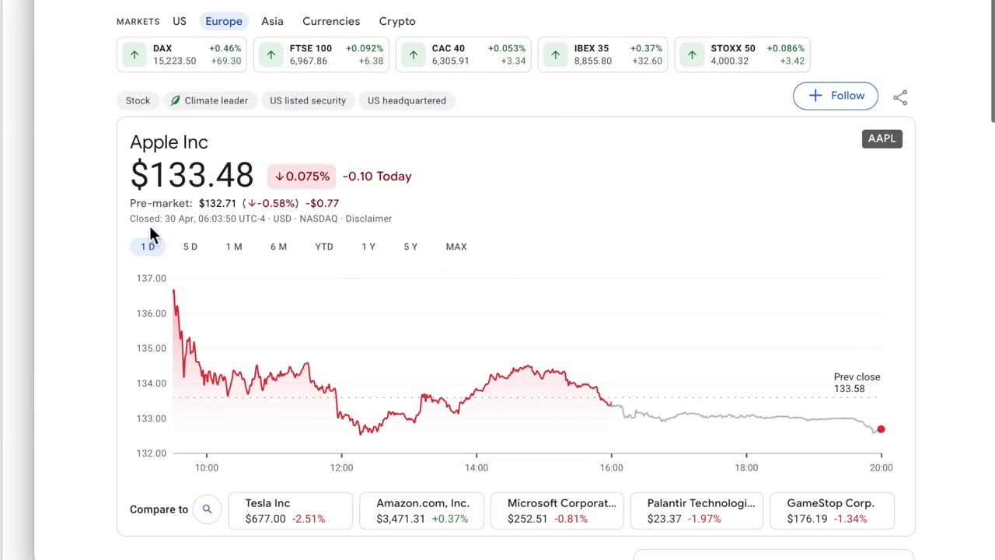
Switch to Apple's Google Finance page and view its share price chart over one year and five years
{"action": "left_click", "coordinate": [377, 257]}
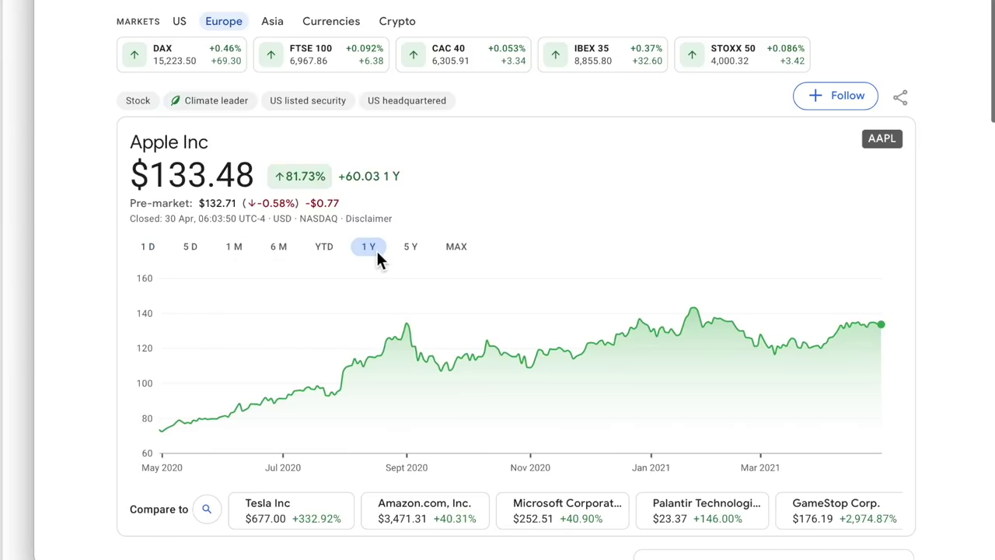
{"action": "left_click", "coordinate": [410, 247]}
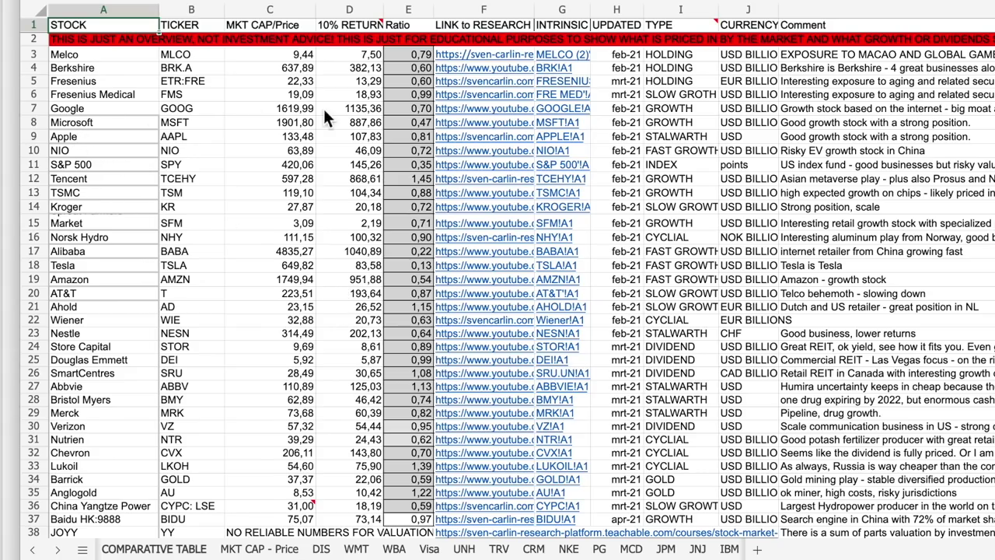
Open Google's valuation sheet from the comparative table and set its Scenario 1 starting cashflow to 50
{"action": "left_click", "coordinate": [554, 108]}
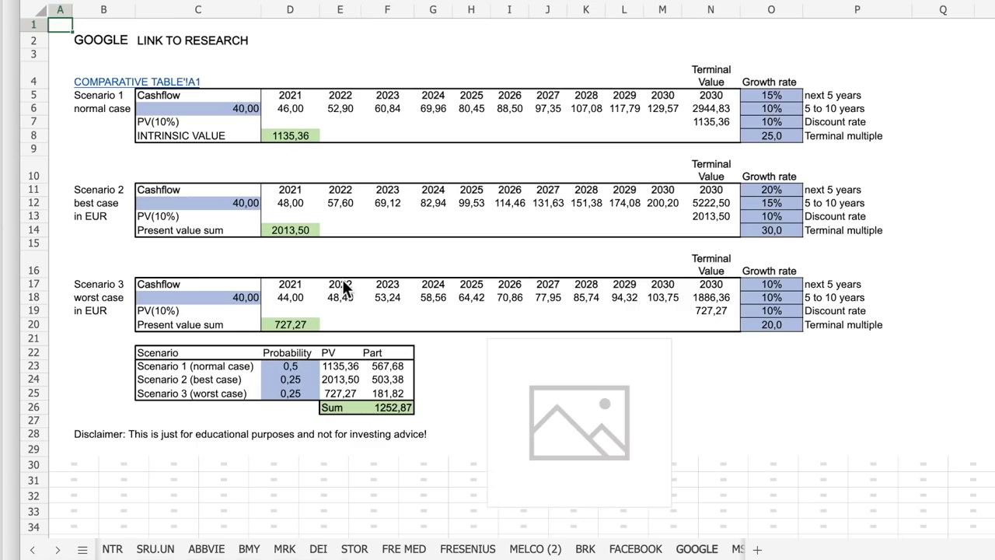
{"action": "left_click", "coordinate": [230, 109]}
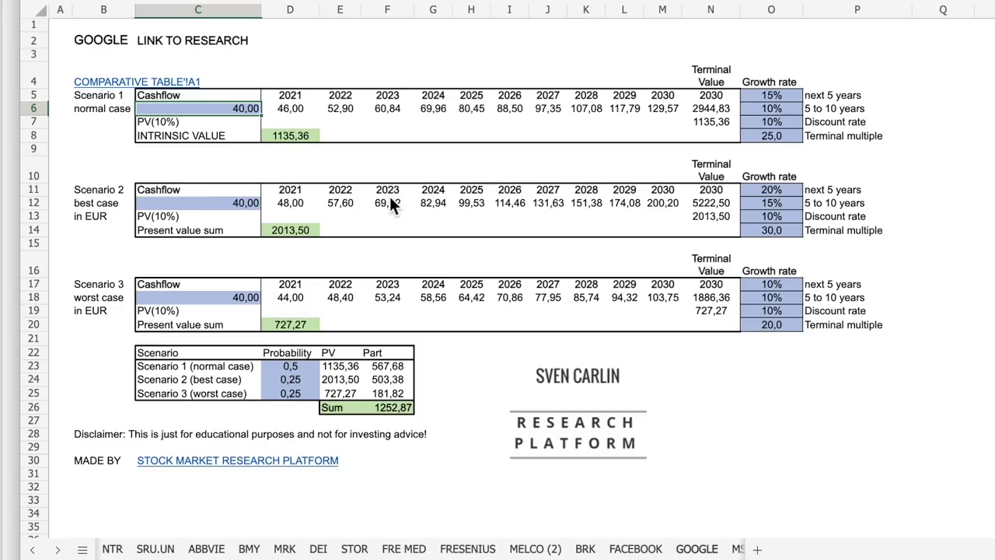
{"action": "type", "text": "50"}
{"action": "key", "text": "Return"}
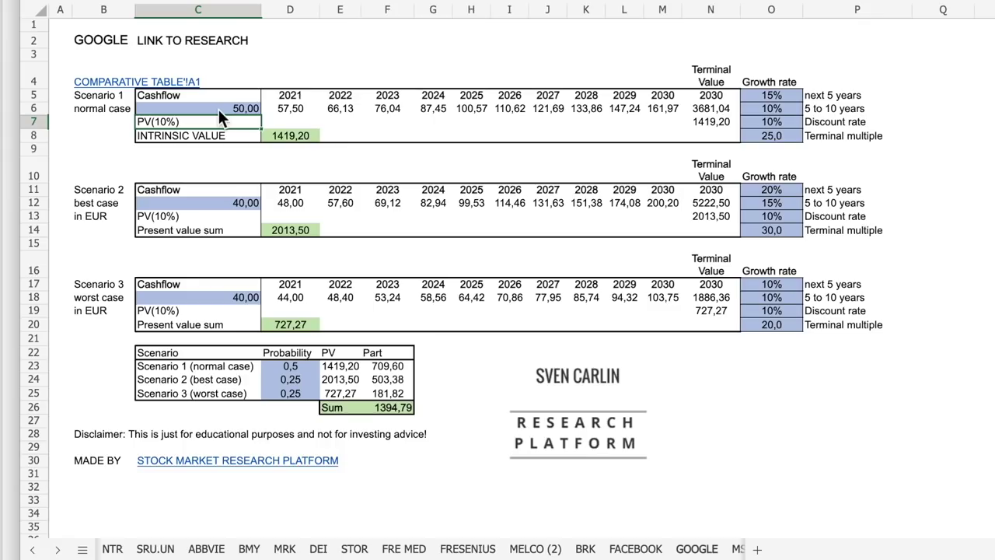
{"action": "key", "text": "ctrl+Home"}
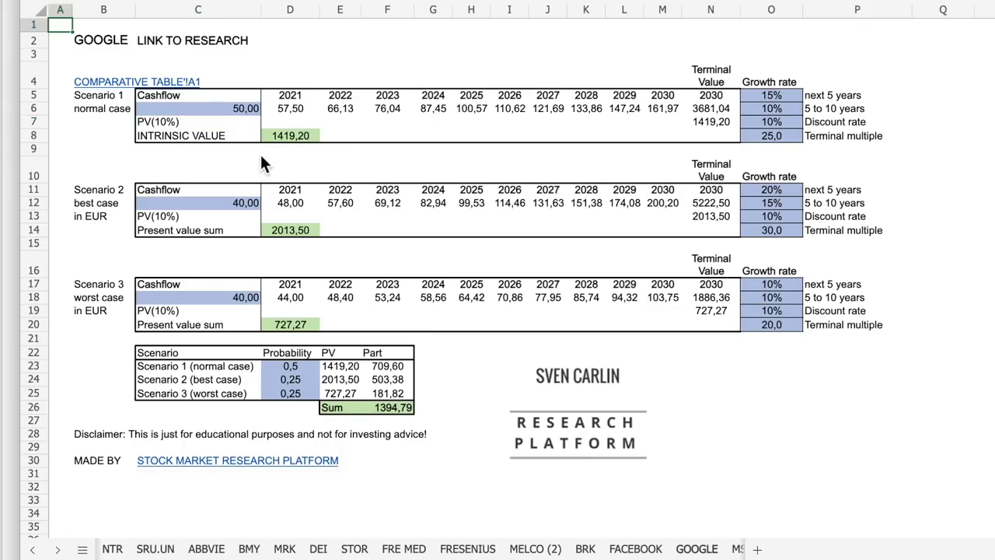
Review Google's Scenario 1 next 5 years growth, terminal multiple and intrinsic value, and check Alphabet's market cap on Google Finance
{"action": "left_click", "coordinate": [781, 96]}
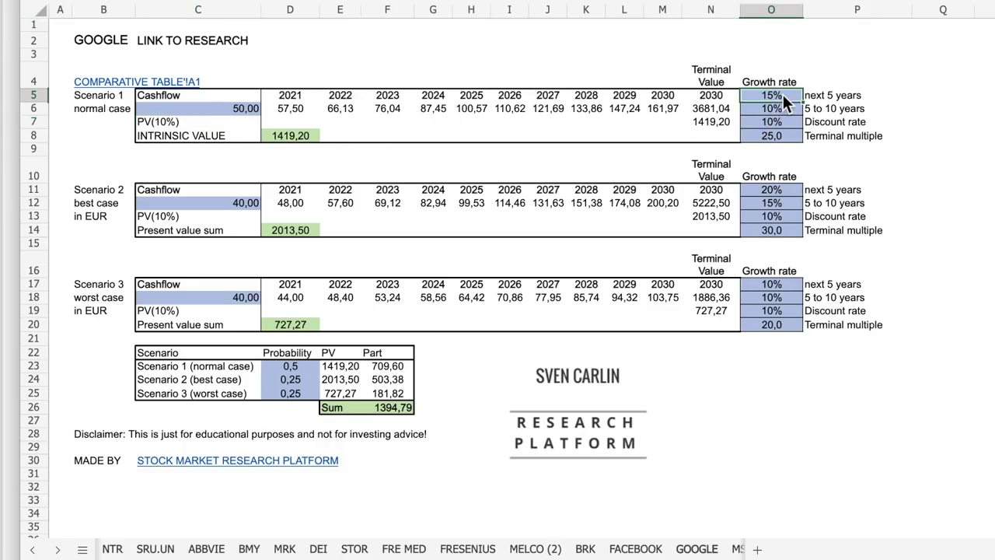
{"action": "left_click", "coordinate": [788, 138]}
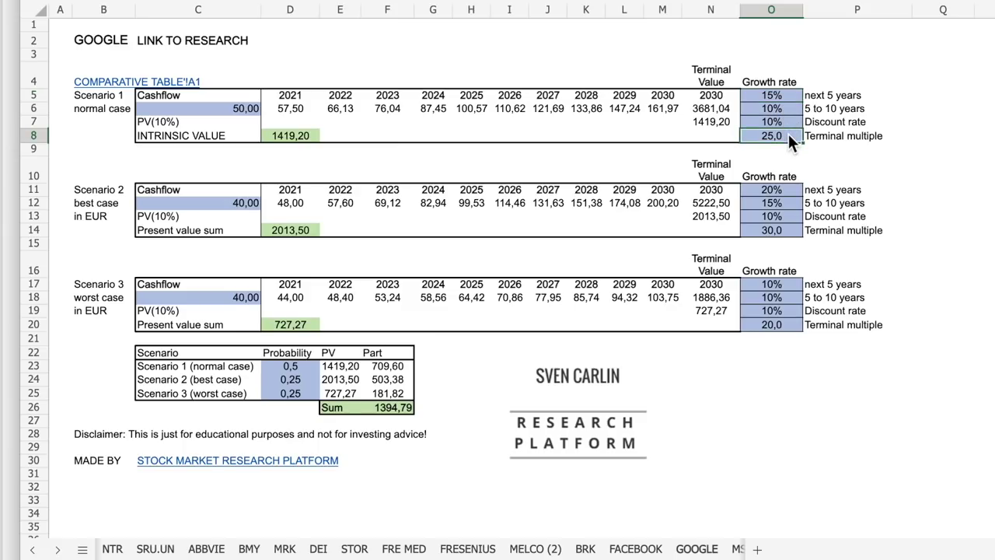
{"action": "left_click", "coordinate": [295, 138]}
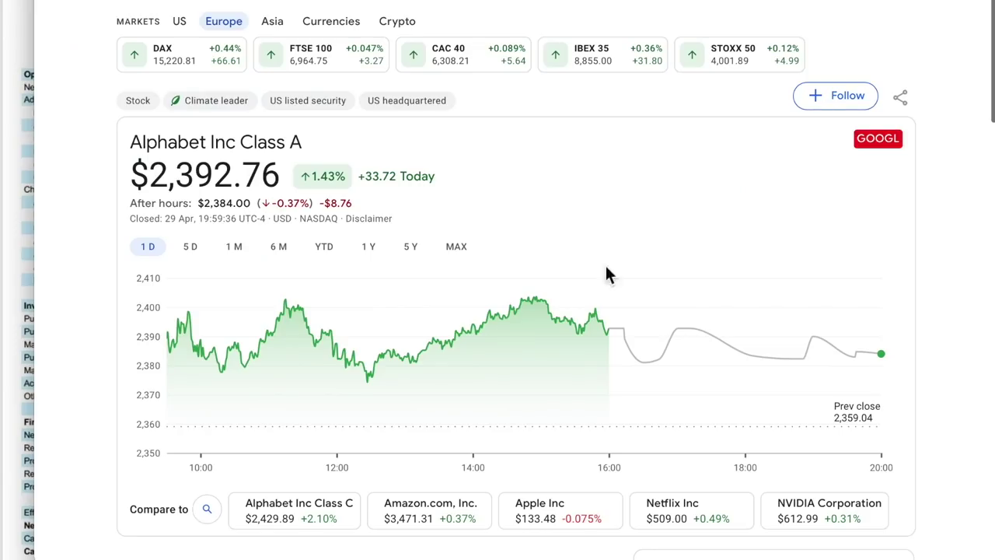
{"action": "scroll", "coordinate": [604, 263], "scroll_direction": "down", "scroll_amount": 3}
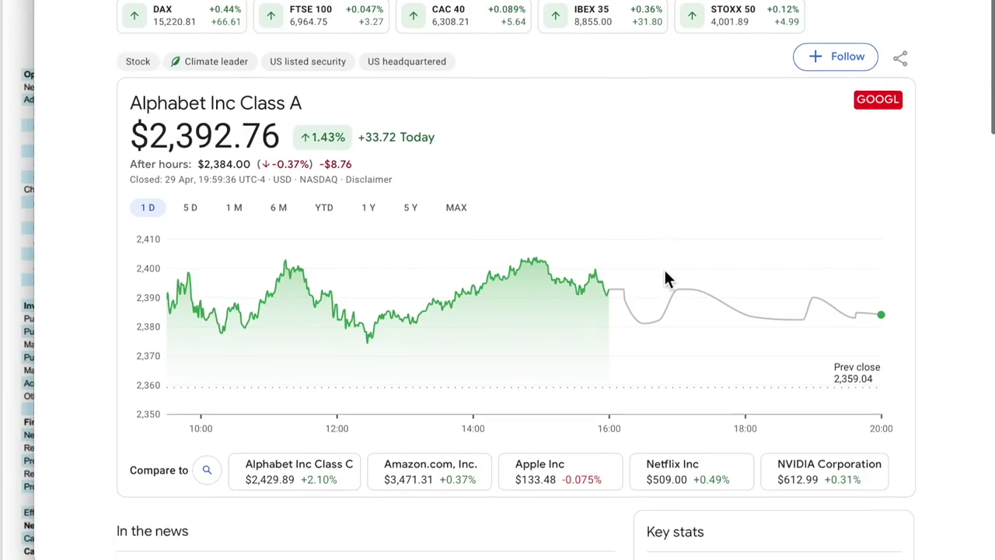
{"action": "scroll", "coordinate": [663, 267], "scroll_direction": "down", "scroll_amount": 1}
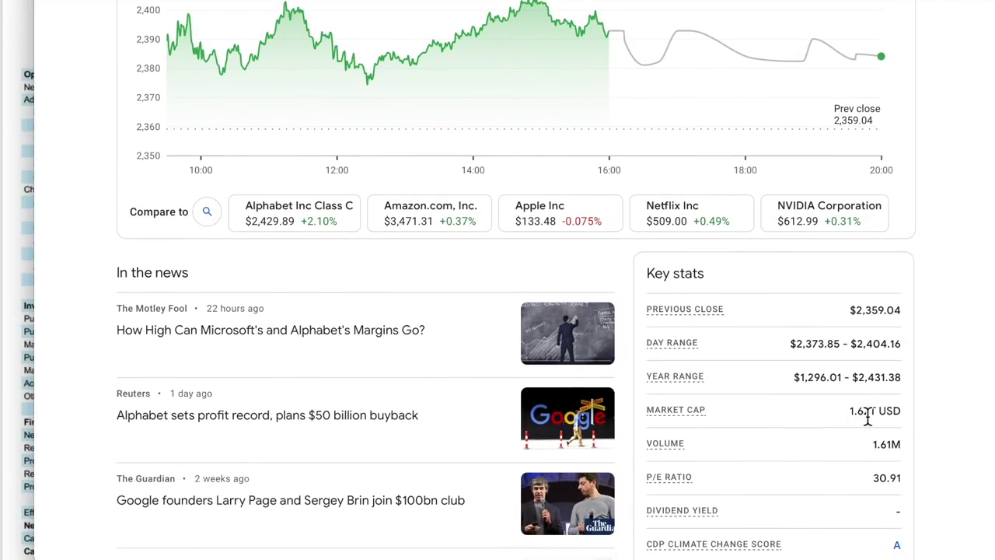
{"action": "scroll", "coordinate": [721, 319], "scroll_direction": "up", "scroll_amount": 4}
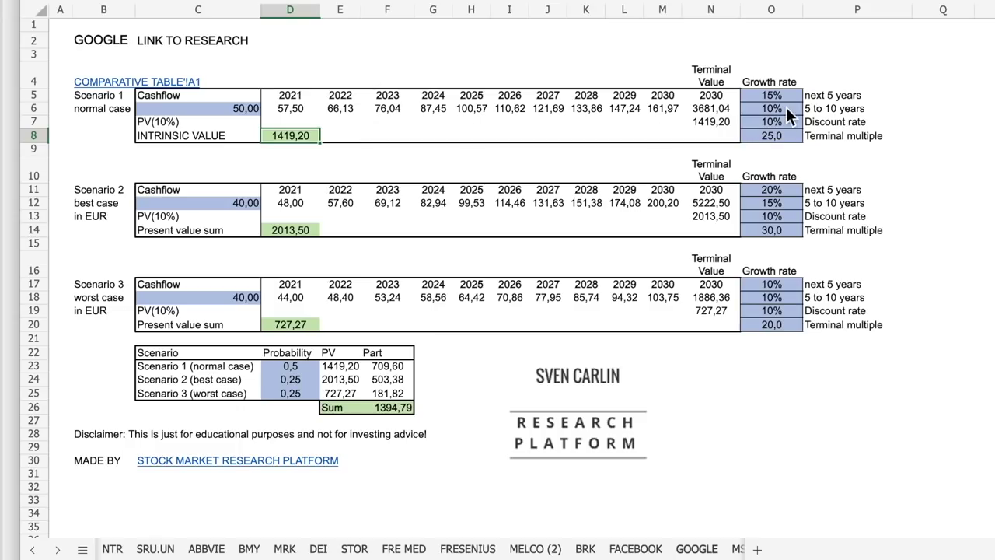
Compare Google's Scenario 1 5 to 10 years growth, terminal multiple and intrinsic value with Alphabet's market cap on Google Finance
{"action": "left_click", "coordinate": [787, 105]}
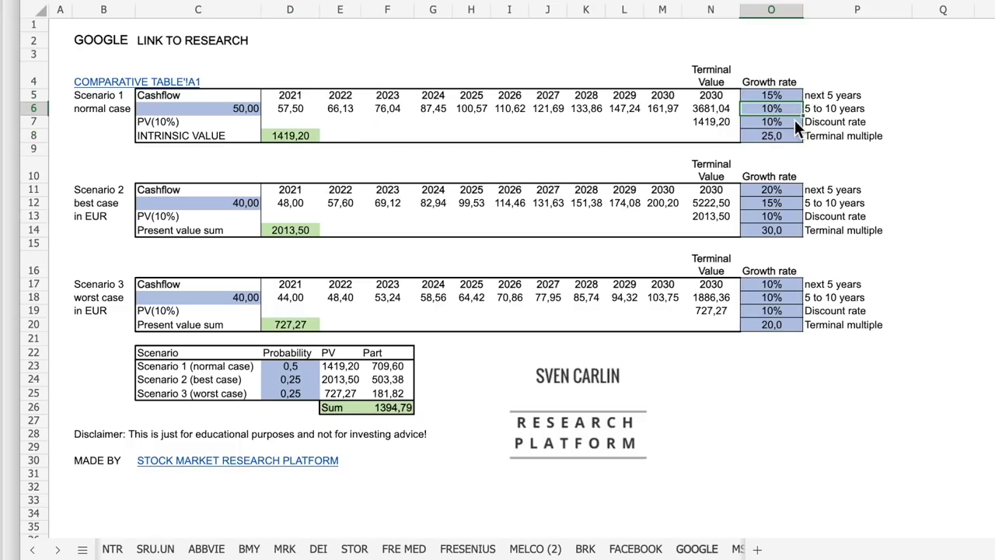
{"action": "left_click", "coordinate": [785, 137]}
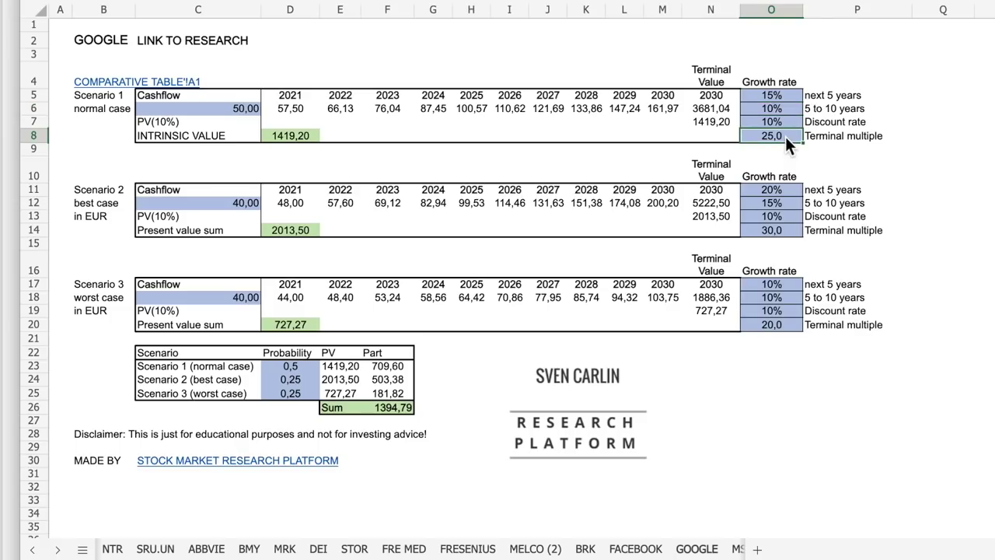
{"action": "left_click", "coordinate": [293, 136]}
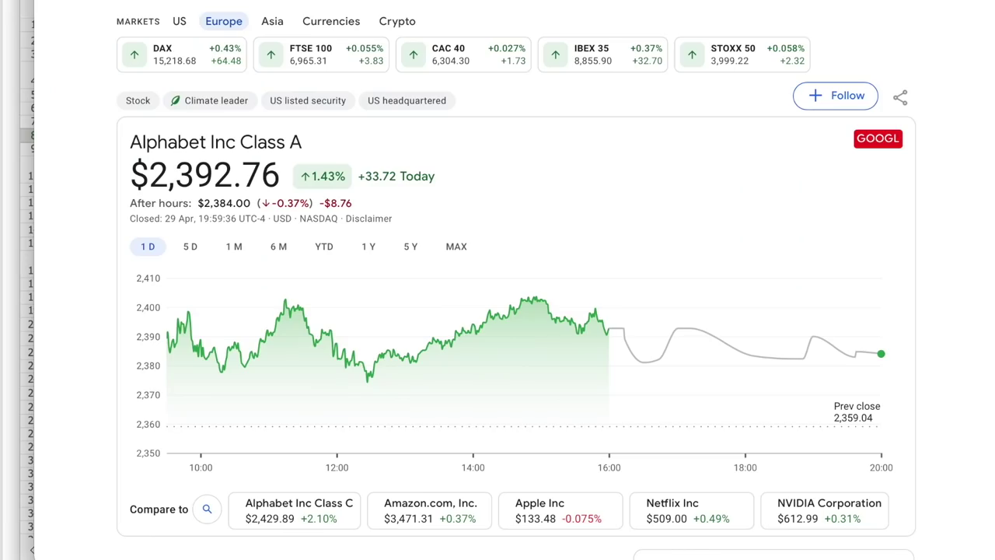
{"action": "scroll", "coordinate": [691, 309], "scroll_direction": "down", "scroll_amount": 6}
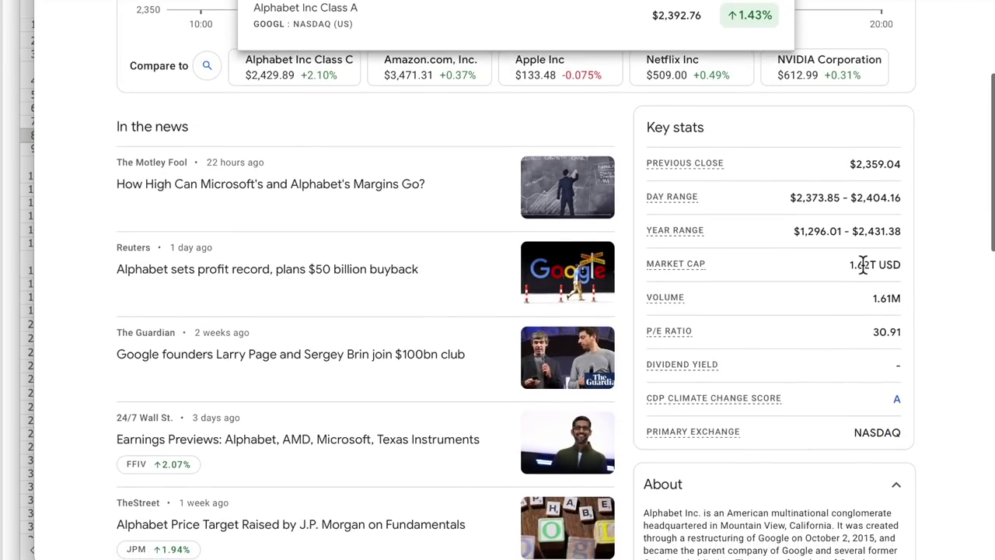
{"action": "scroll", "coordinate": [866, 265], "scroll_direction": "up", "scroll_amount": 5}
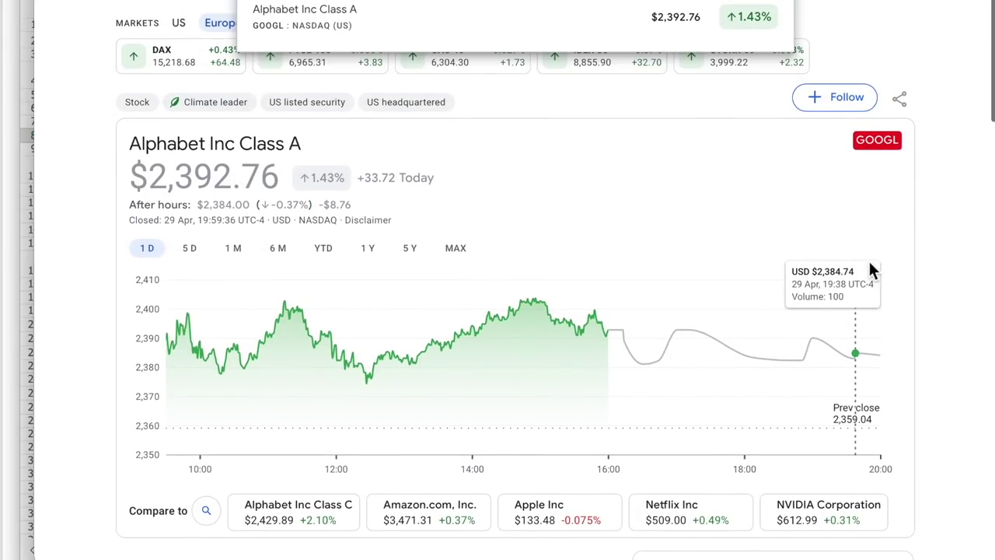
{"action": "scroll", "coordinate": [868, 267], "scroll_direction": "down", "scroll_amount": 1}
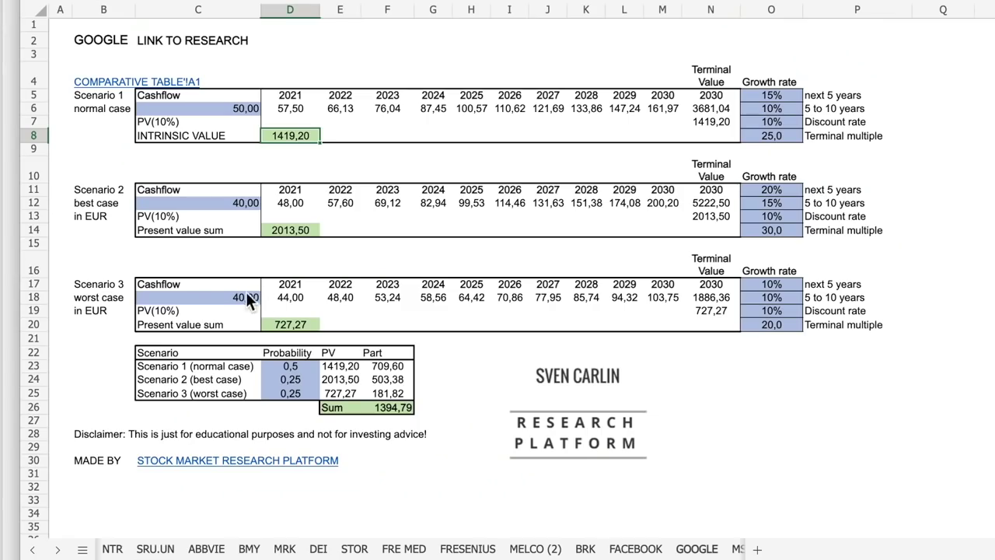
Set Google's Scenario 2 starting cashflow to 50
{"action": "left_click", "coordinate": [288, 230]}
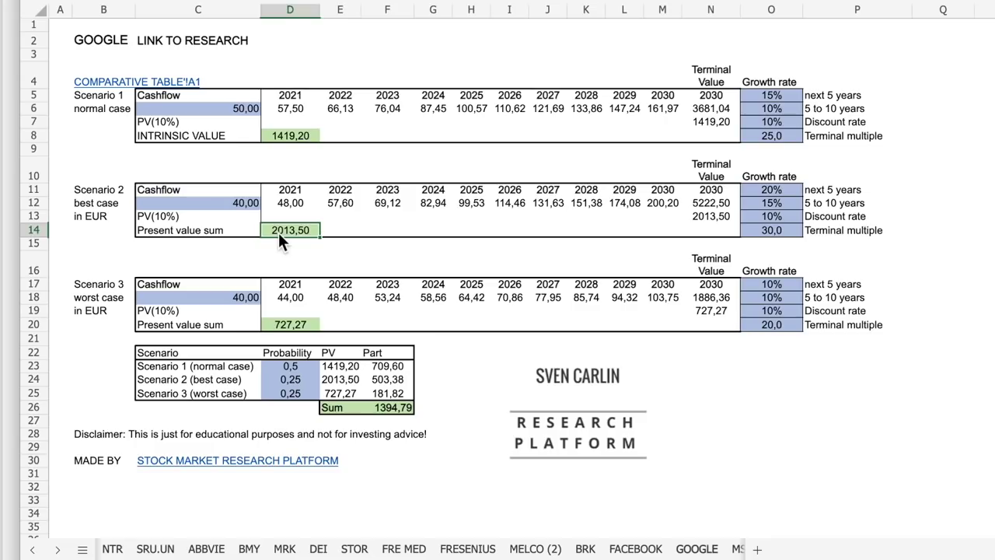
{"action": "left_click", "coordinate": [252, 203]}
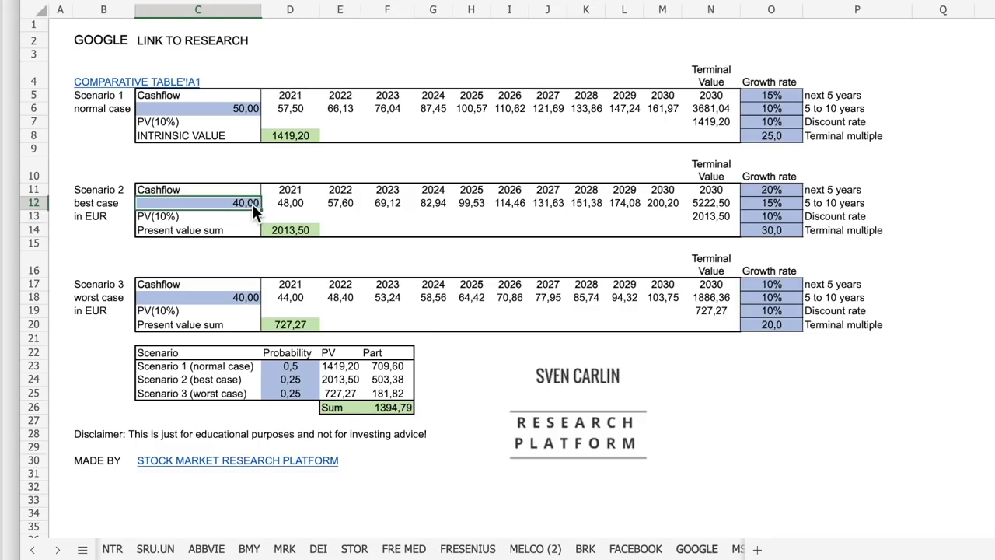
{"action": "type", "text": "50"}
{"action": "key", "text": "Return"}
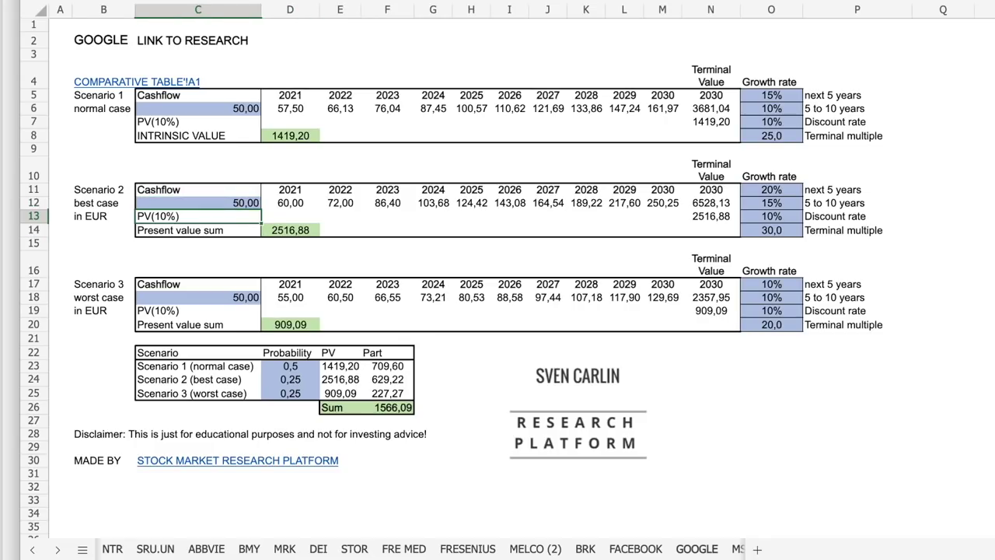
Review Google's Scenario 2 next 5 years growth, terminal multiple and present value sum
{"action": "left_click", "coordinate": [795, 191]}
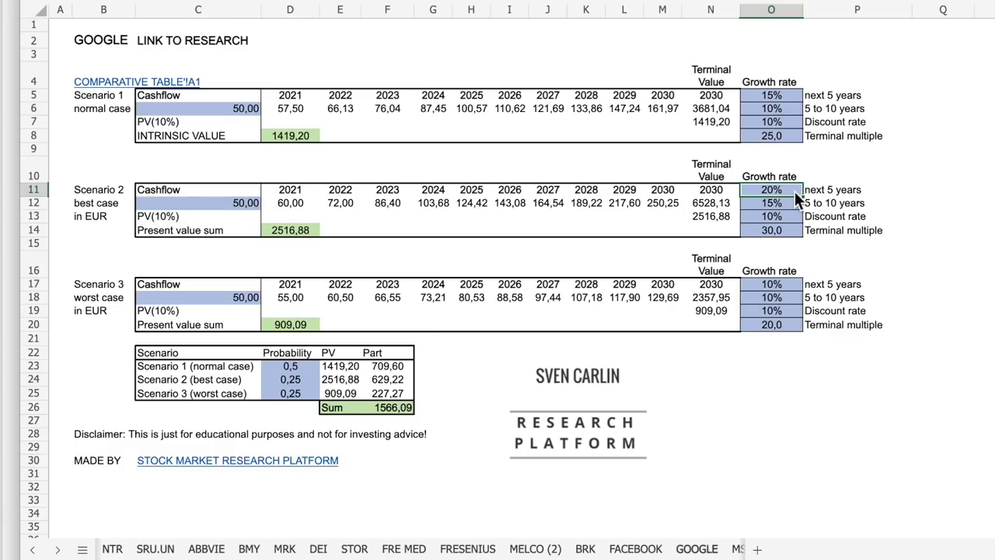
{"action": "left_click", "coordinate": [788, 232]}
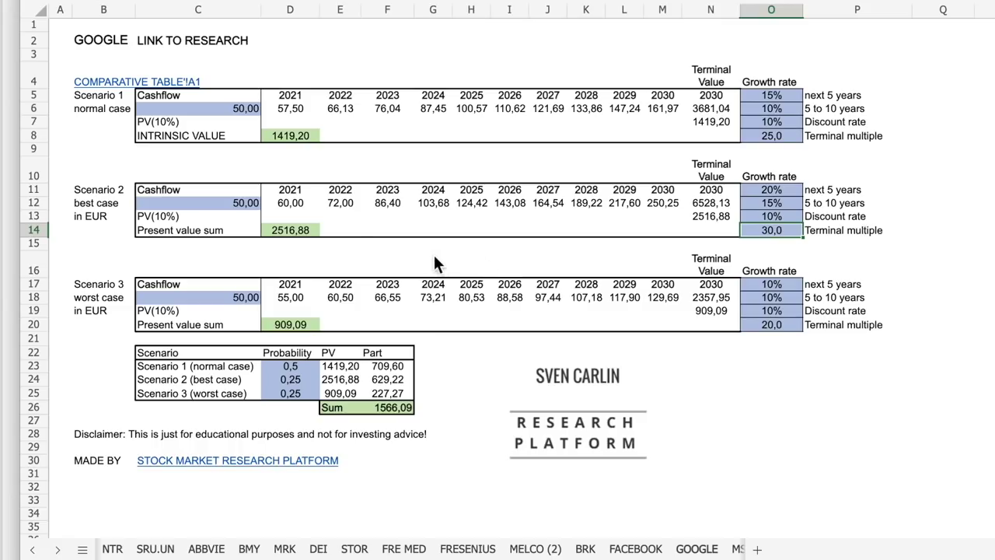
{"action": "left_click", "coordinate": [288, 231]}
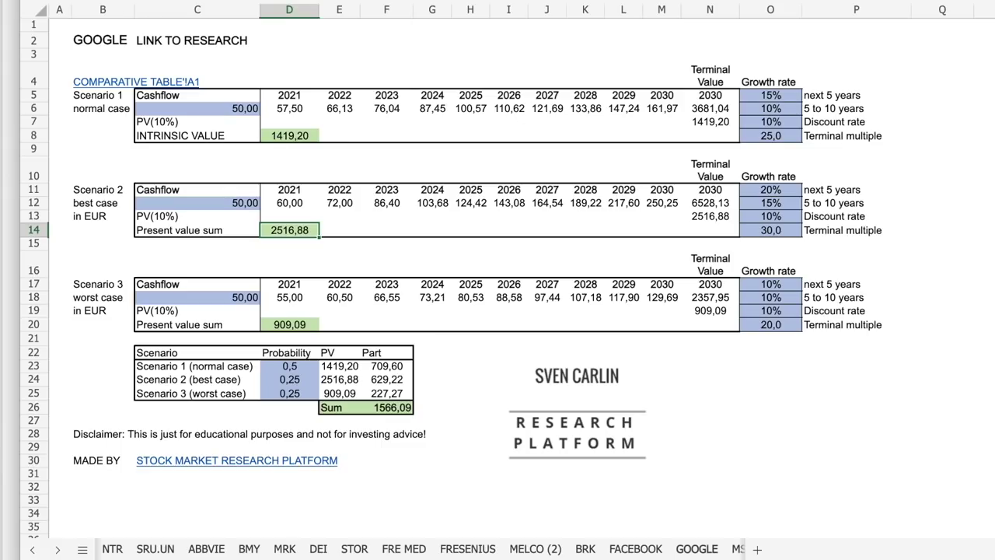
Return to the comparative table and check the ratio in Google's row
{"action": "left_click", "coordinate": [109, 81]}
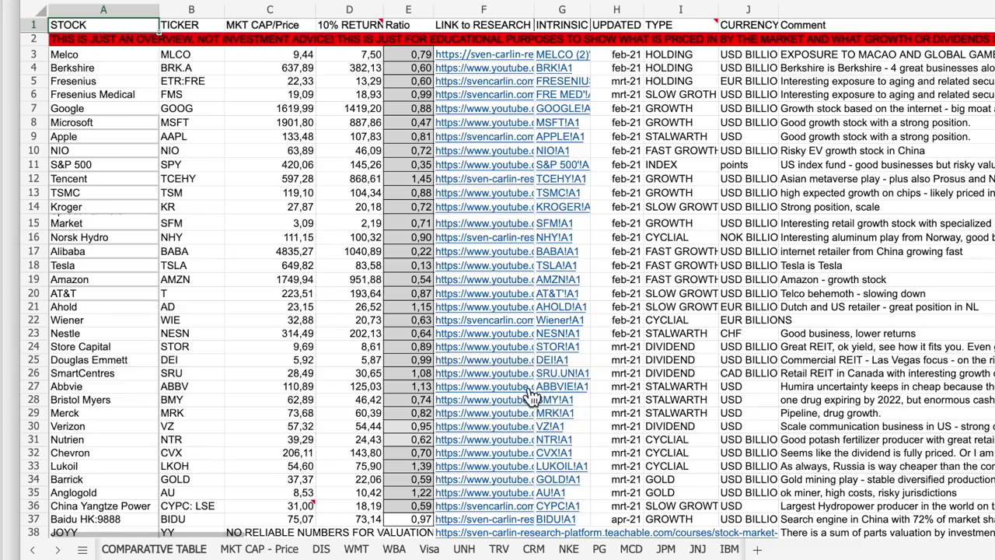
{"action": "left_click", "coordinate": [422, 110]}
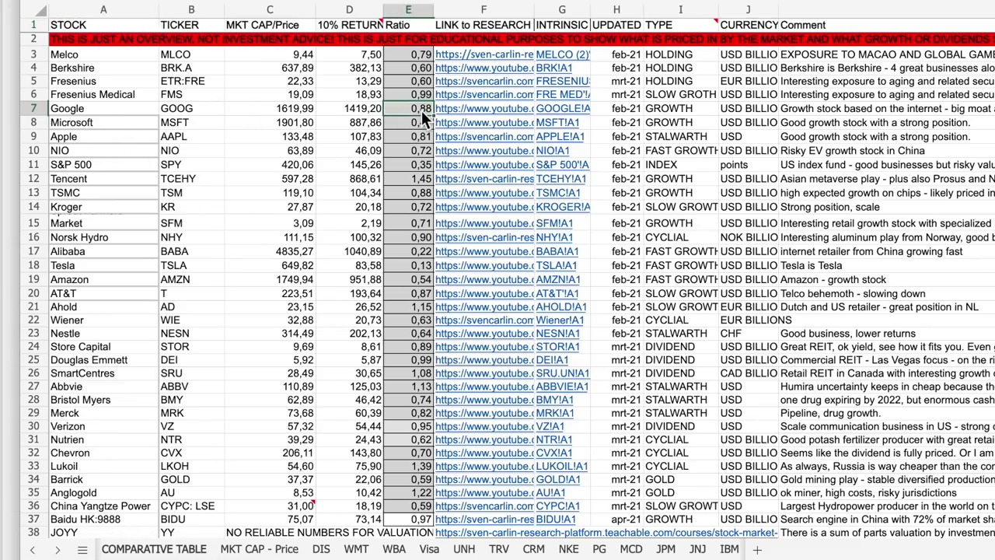
{"action": "left_click", "coordinate": [133, 113]}
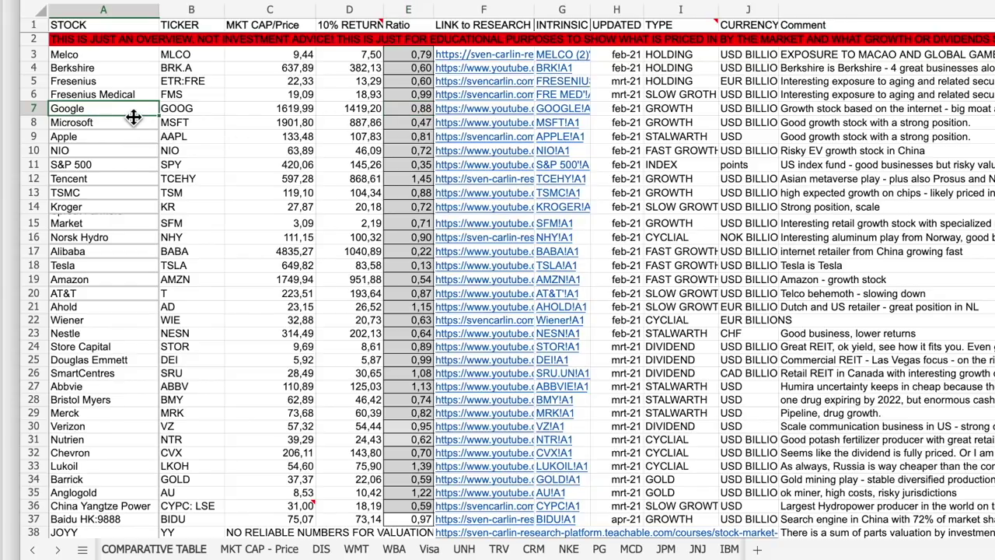